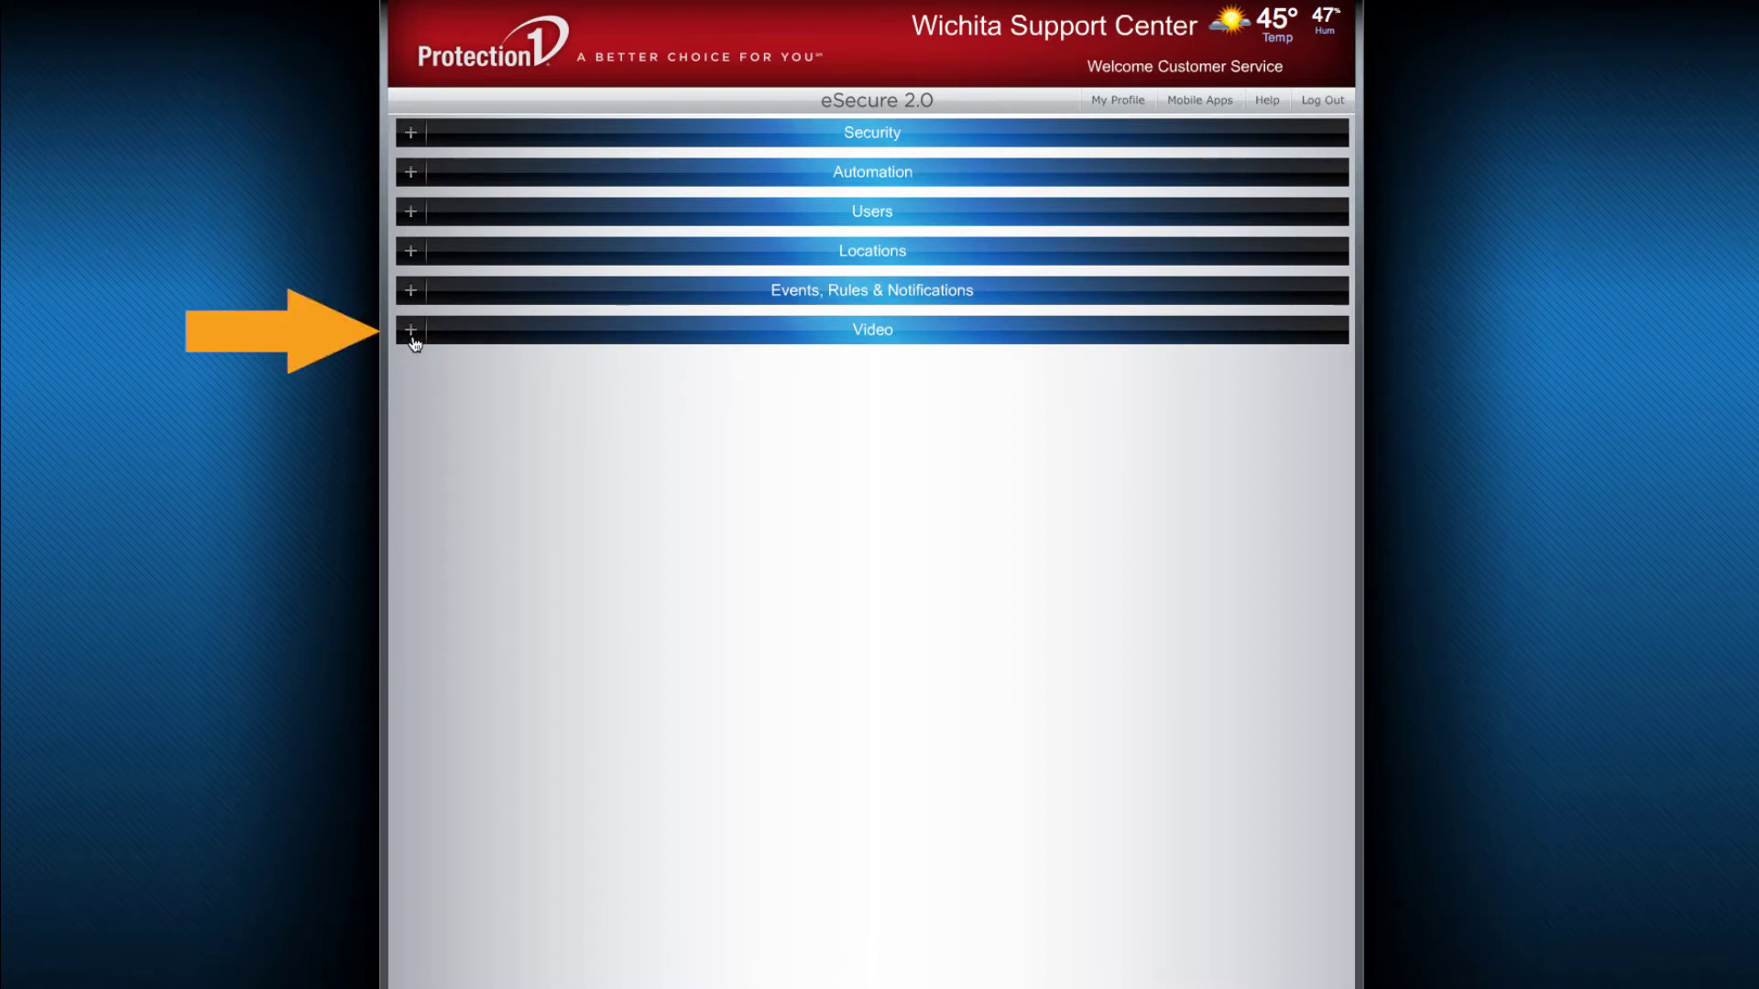
Expand Video and preview the Cust Service camera in its separate player window.
left_click(412, 334)
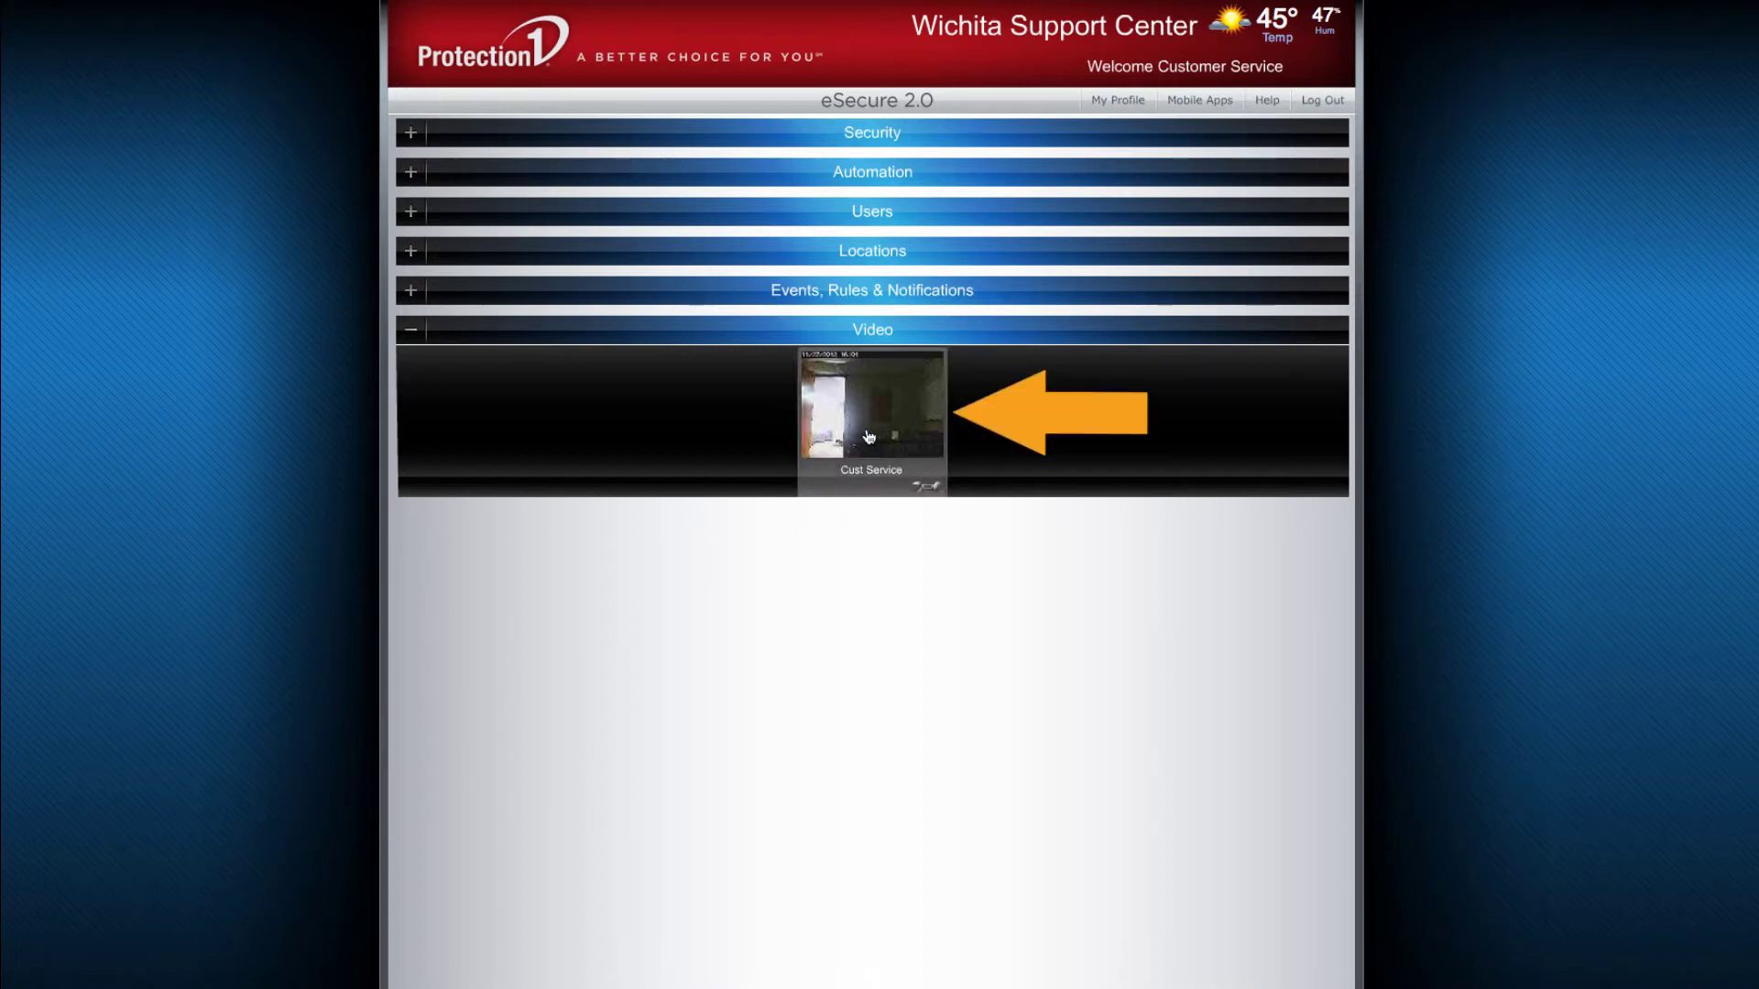
left_click(869, 438)
mouse_move(206, 14)
left_mouse_down()
mouse_move(507, 156)
mouse_move(565, 310)
left_mouse_up()
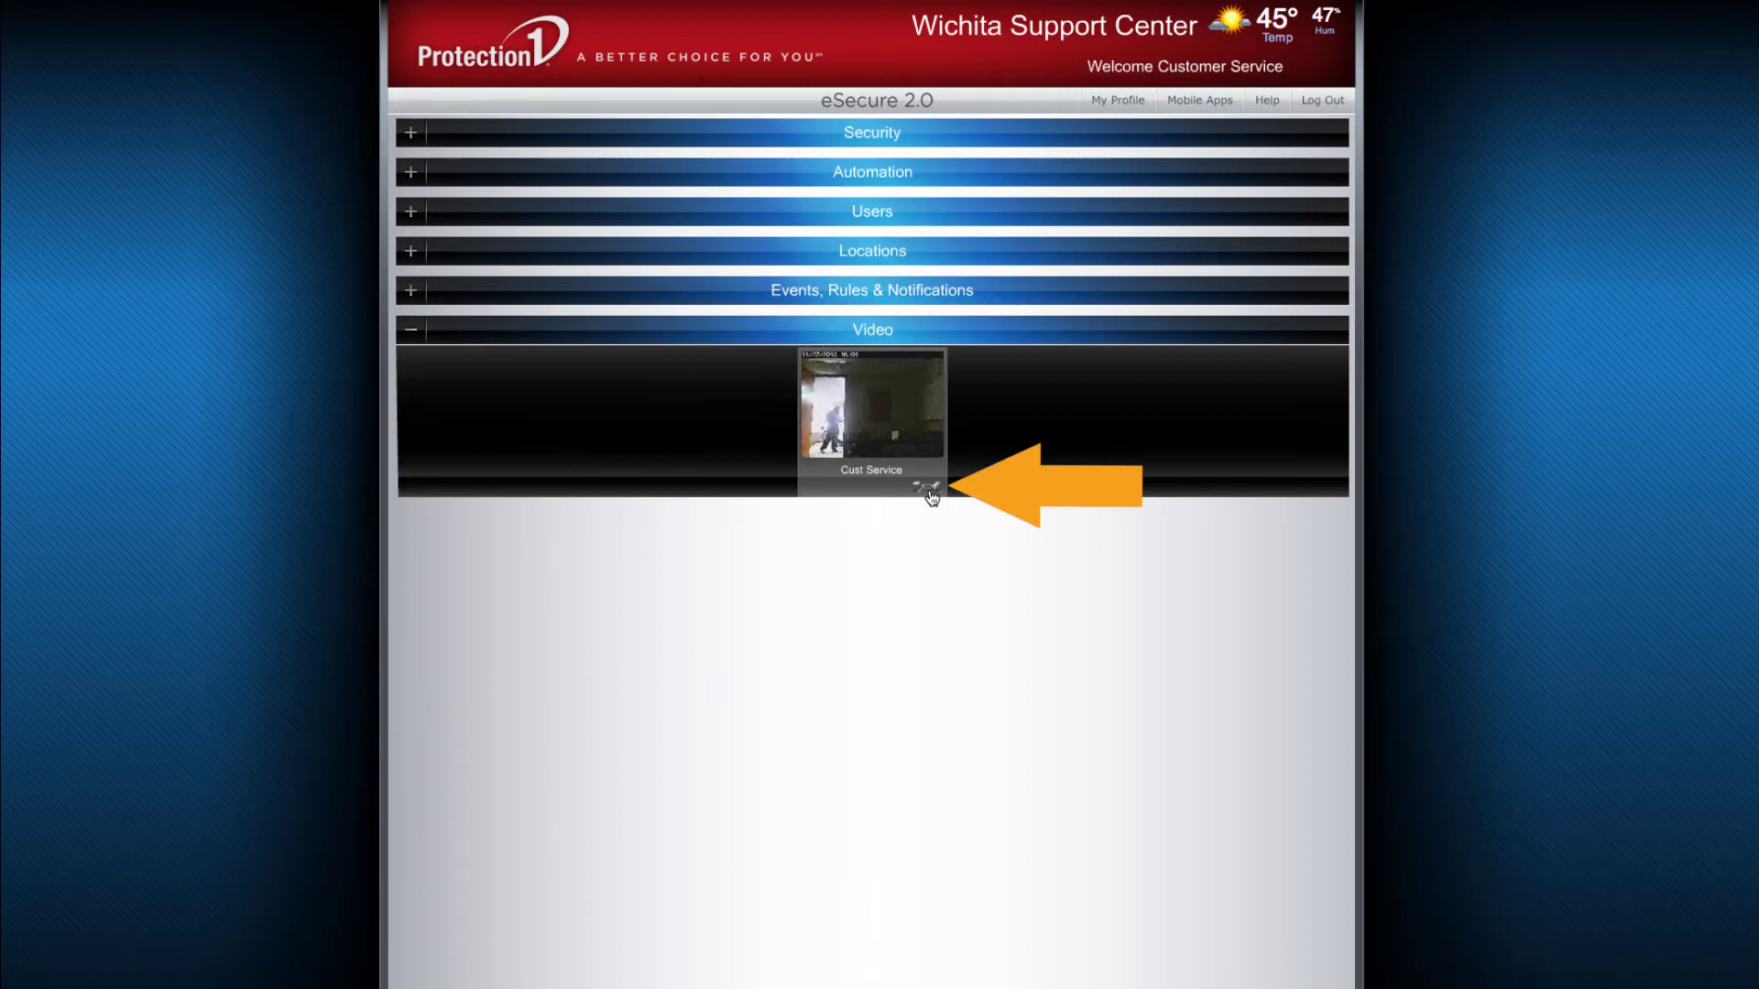
Open Cust Service camera settings, confirming Central Time, 24 Hour and MM/DD/YYYY date format.
left_click(924, 491)
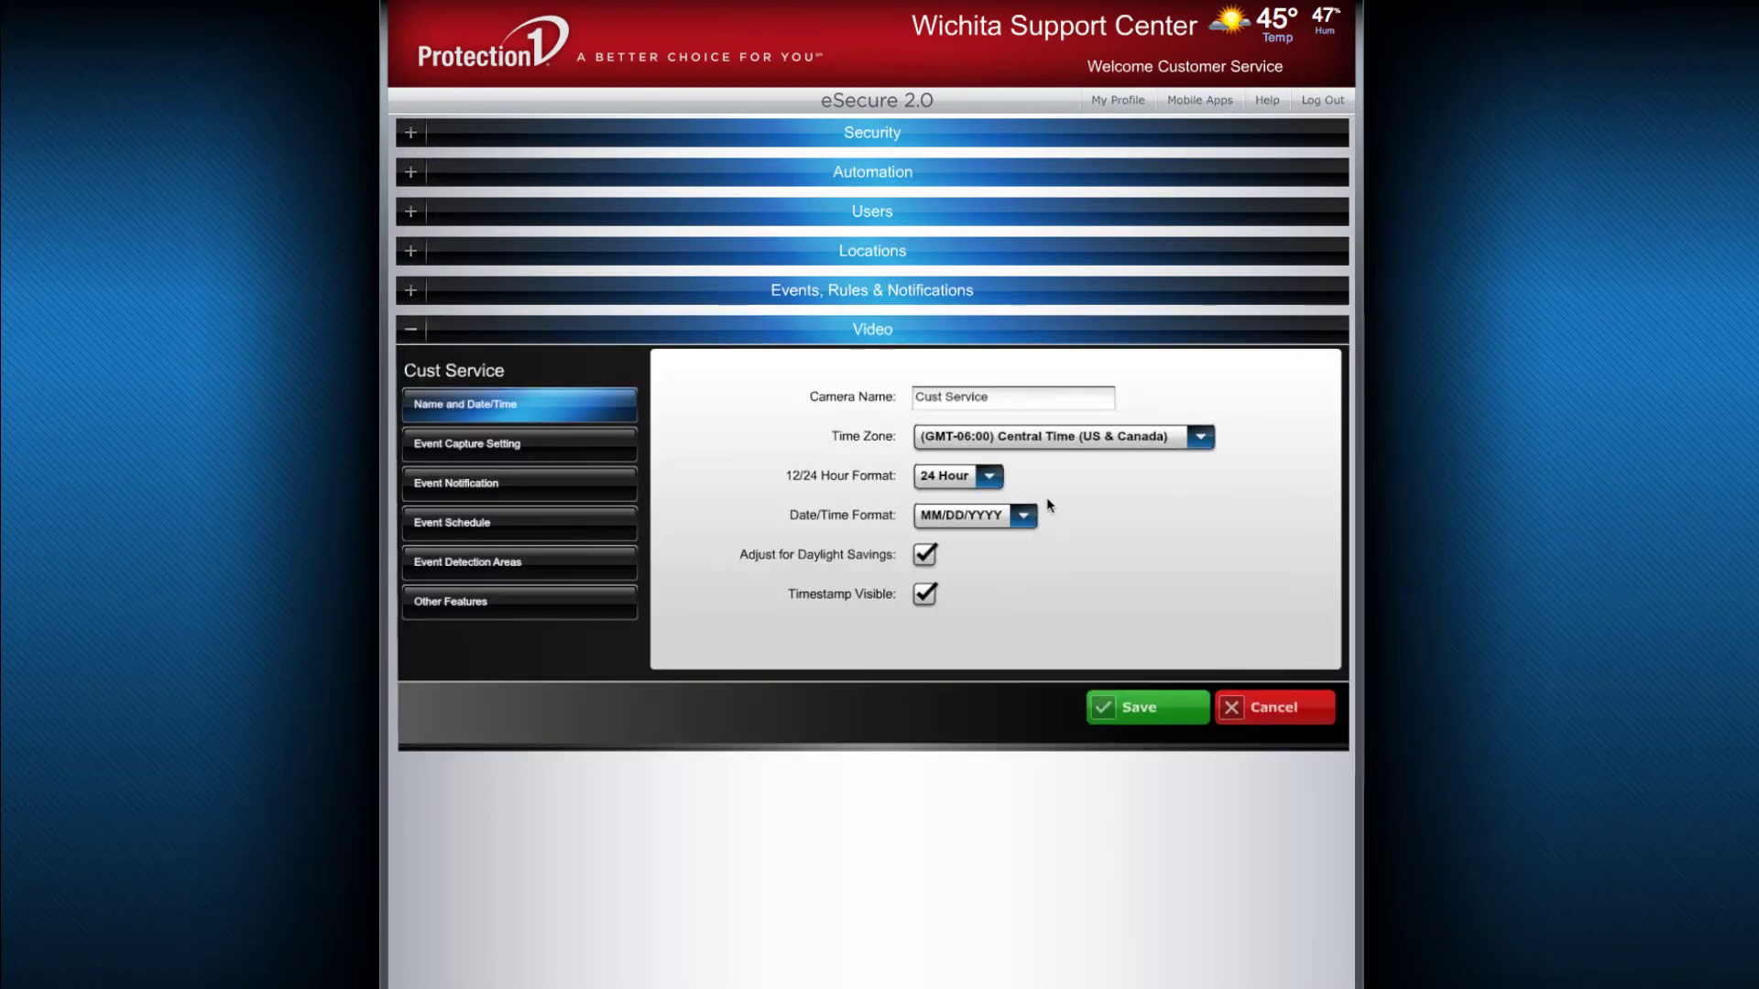
left_click(1181, 437)
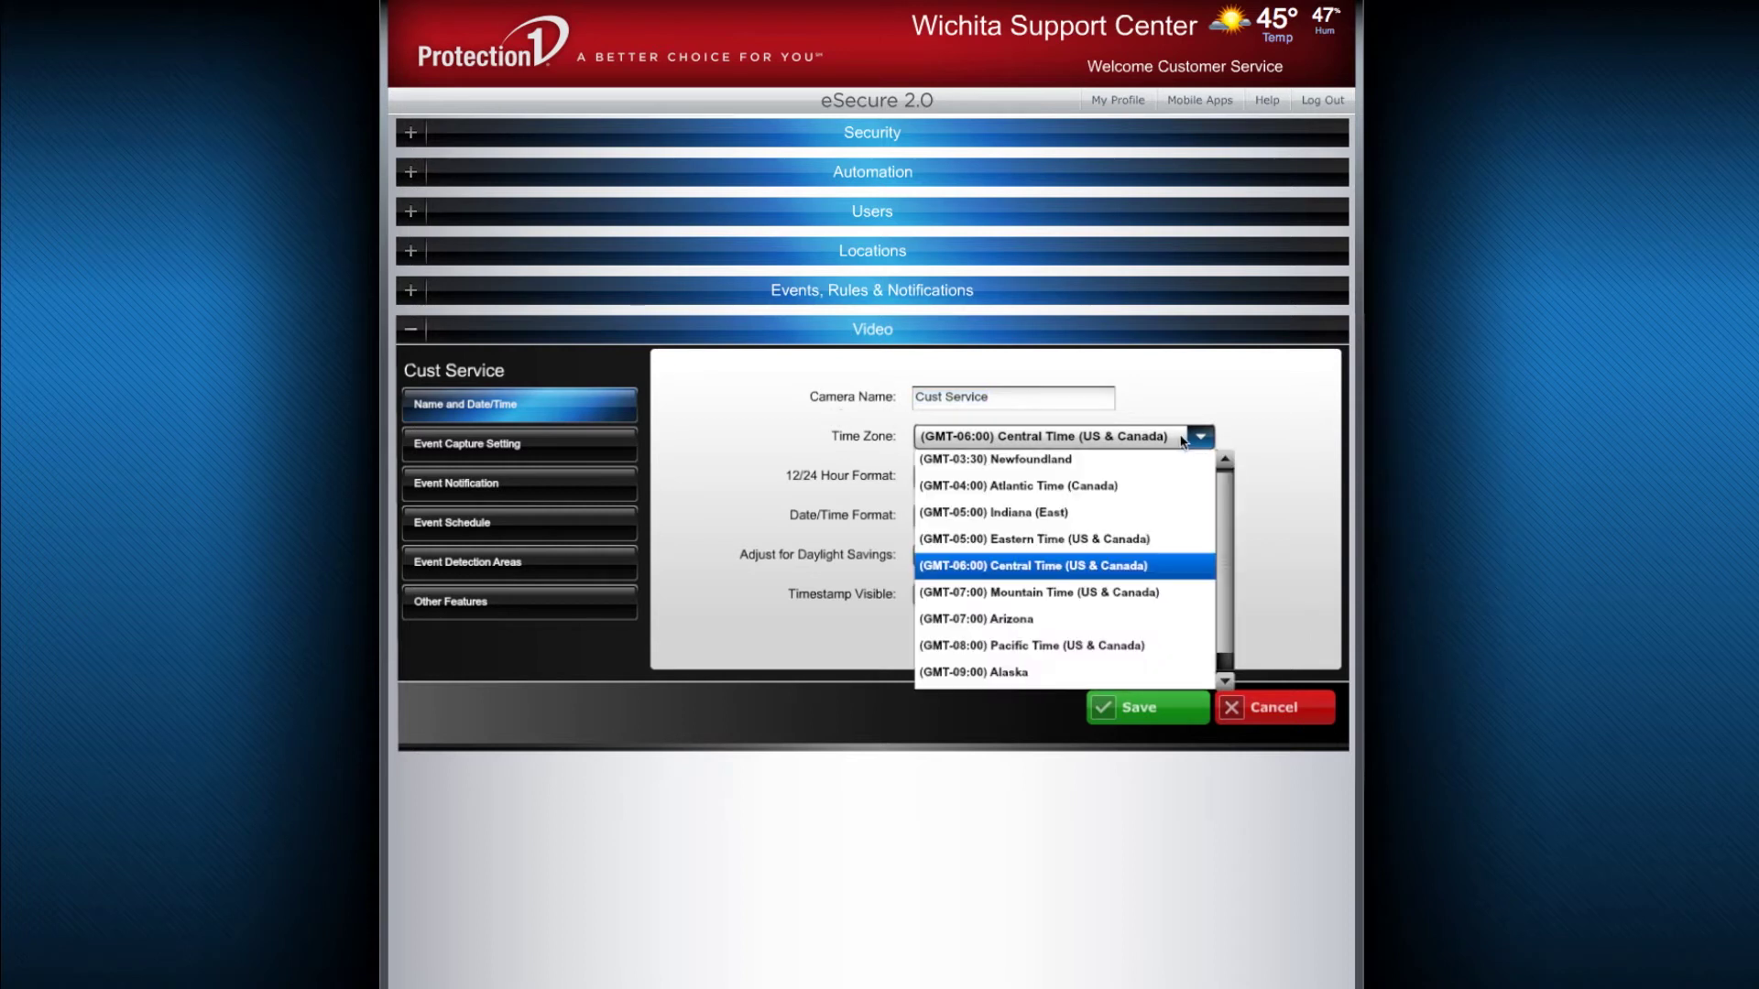
left_click(1161, 565)
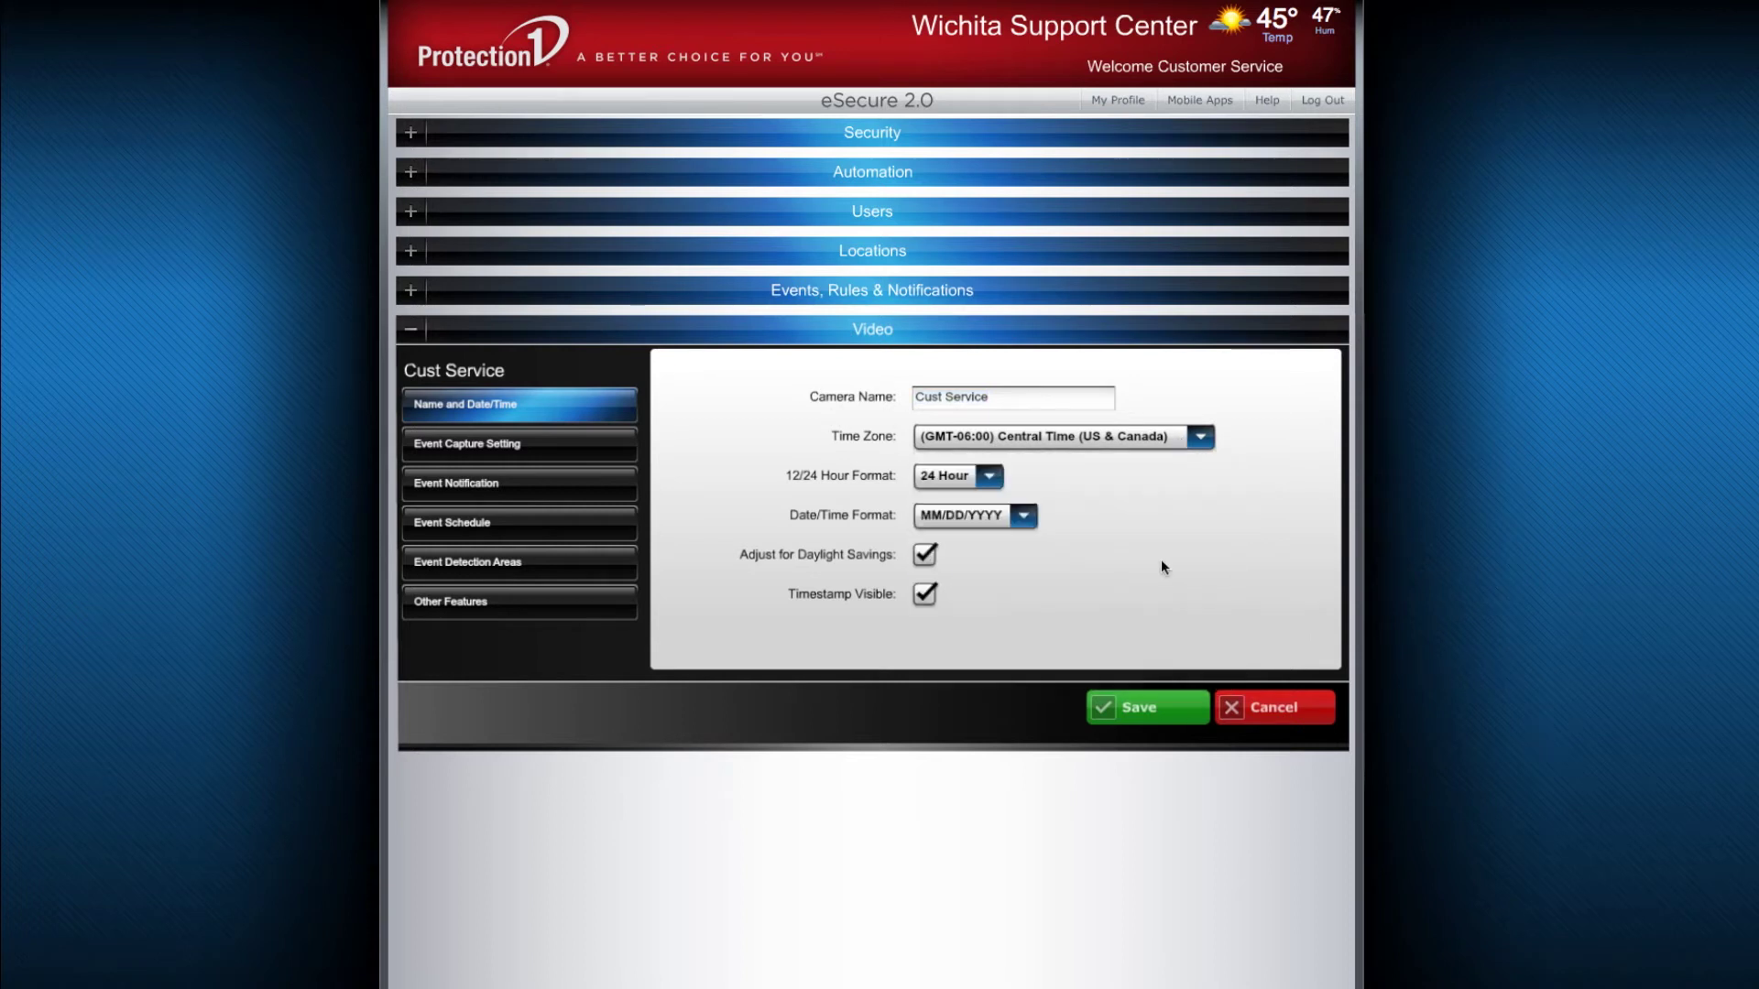
left_click(987, 475)
left_click(1024, 515)
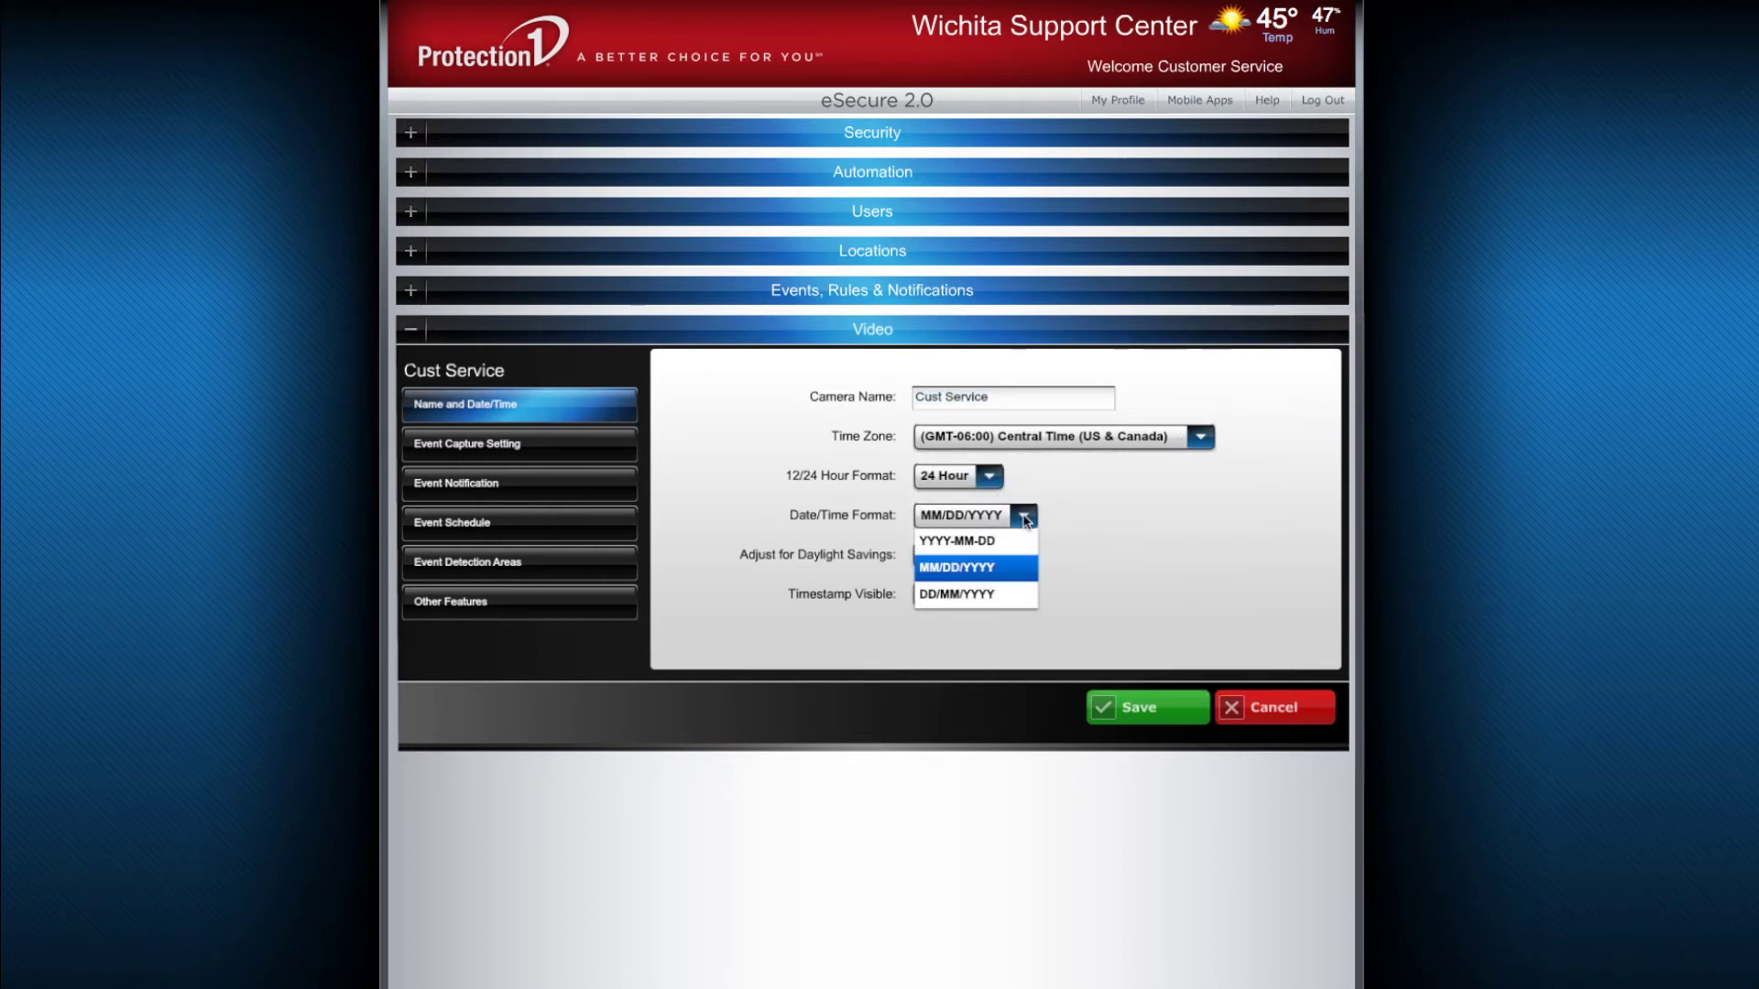
left_click(976, 566)
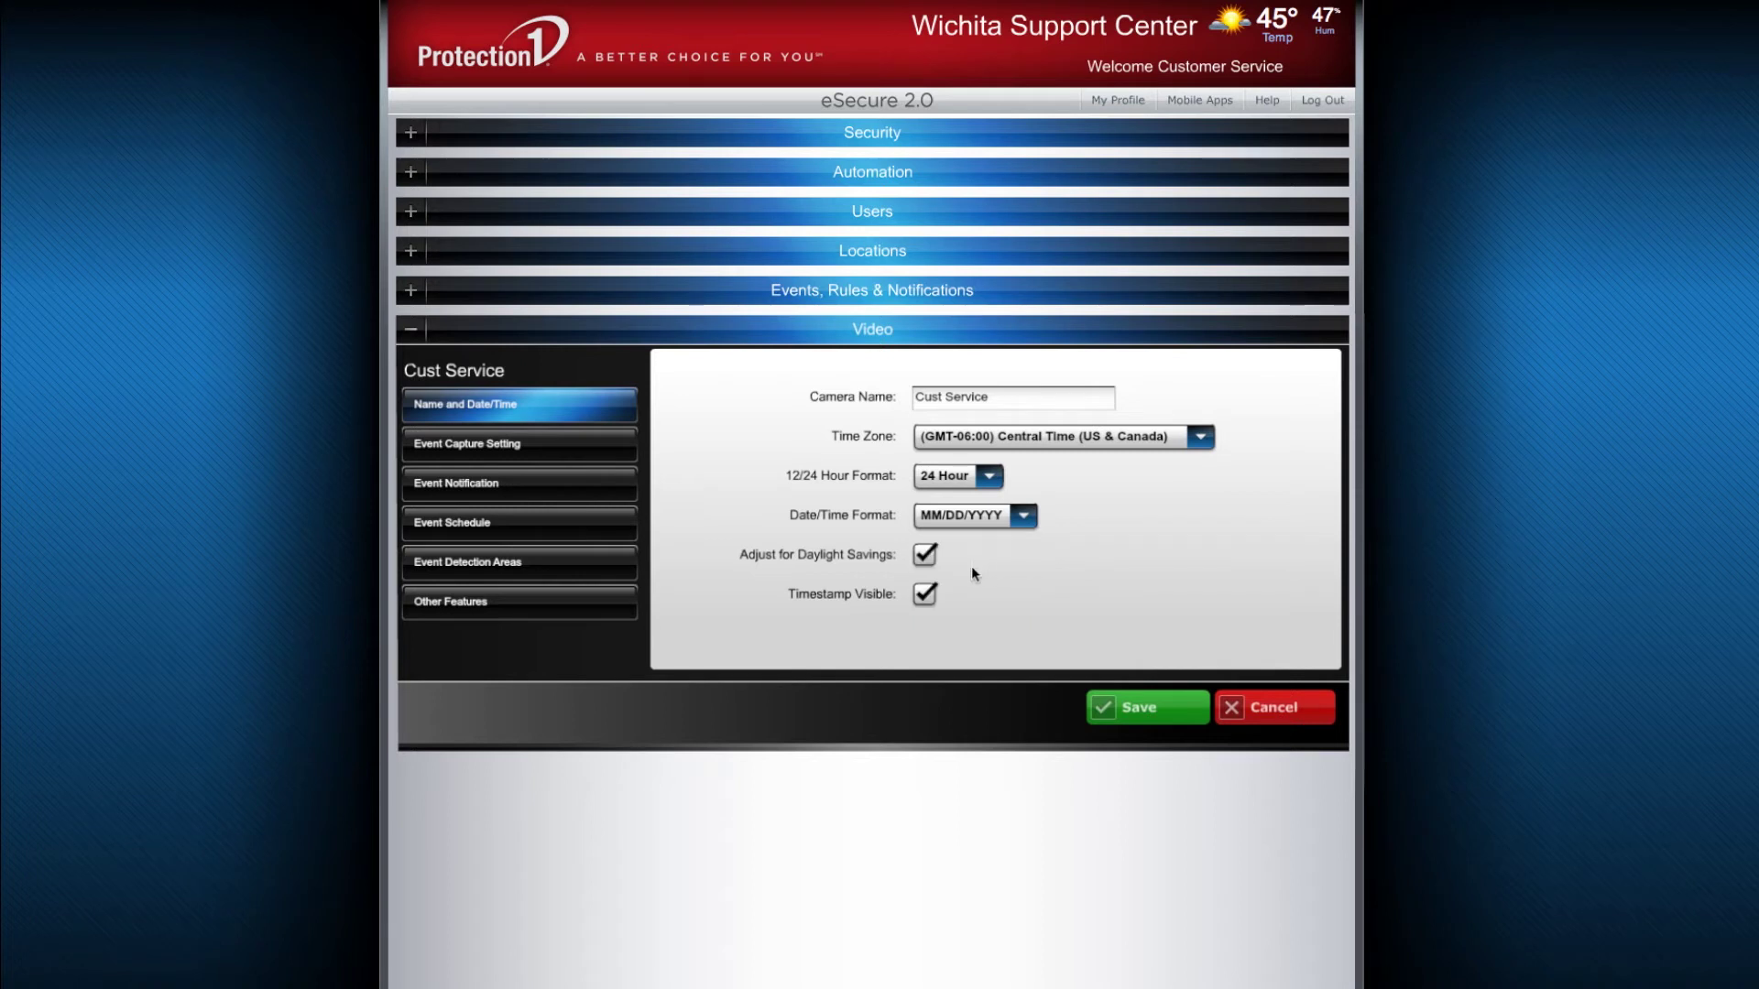
Check Event Capture: Video Clip attachment, 2 s pre-capture, 8 s post-capture, 1-minute interval.
left_click(550, 442)
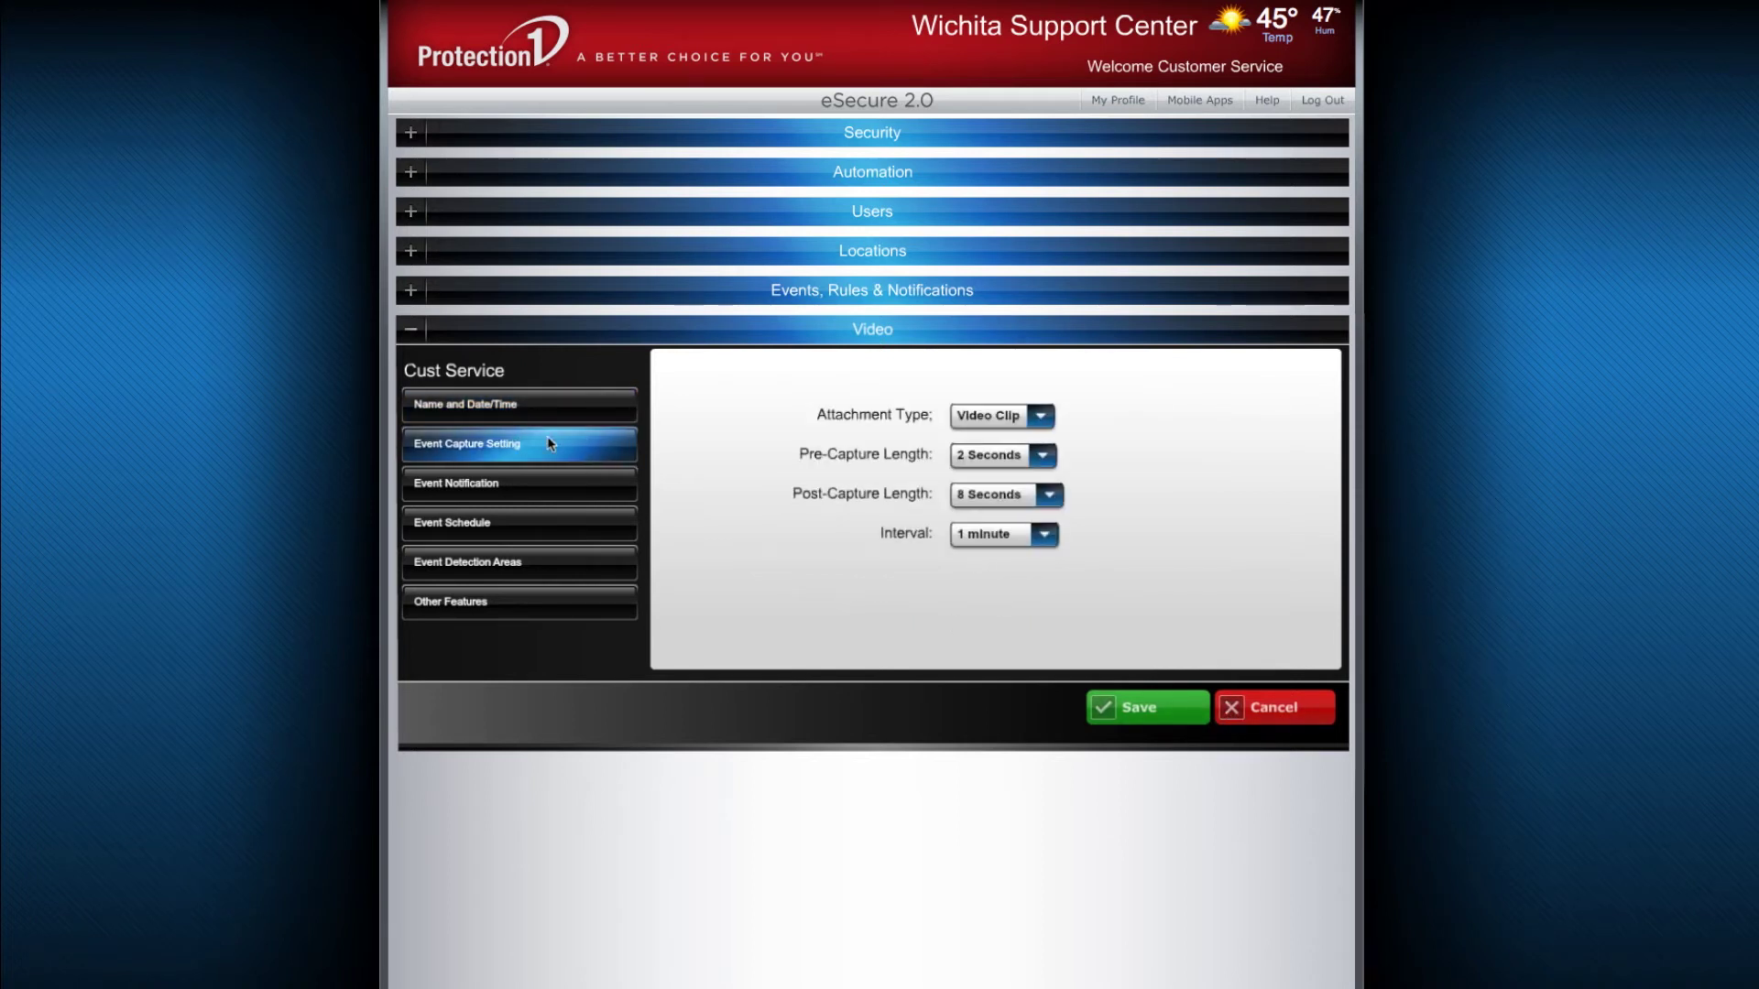
left_click(1047, 420)
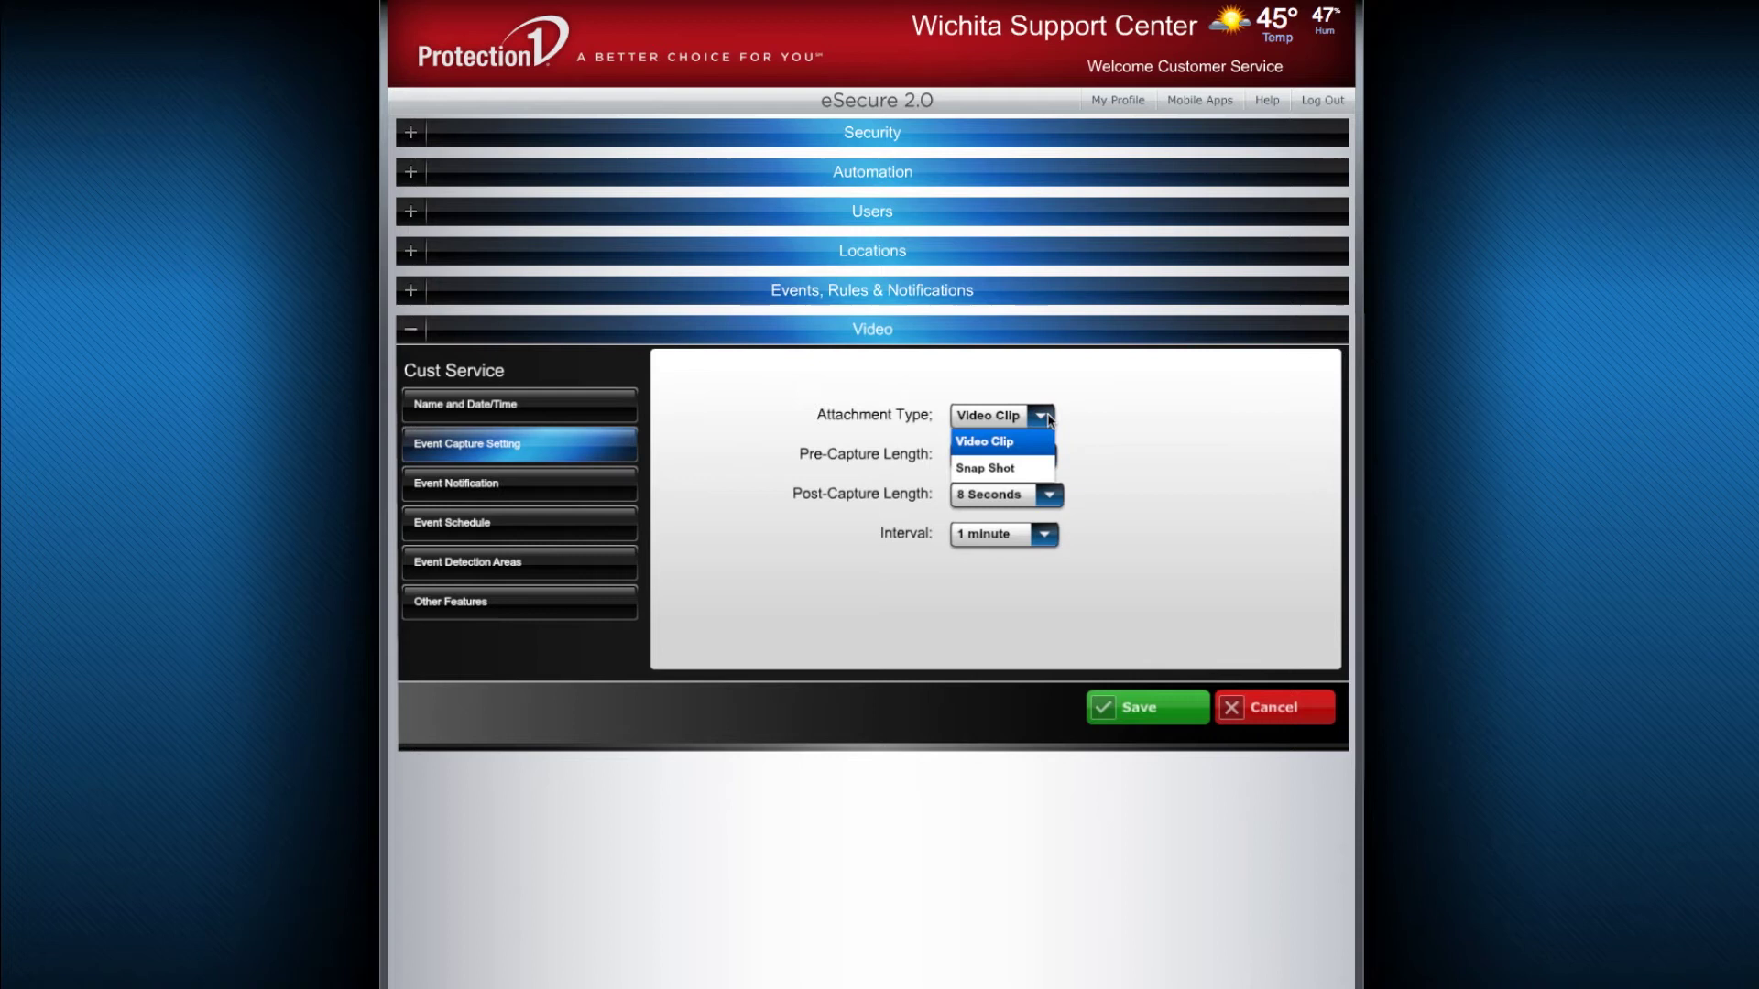
left_click(1047, 419)
left_click(1046, 457)
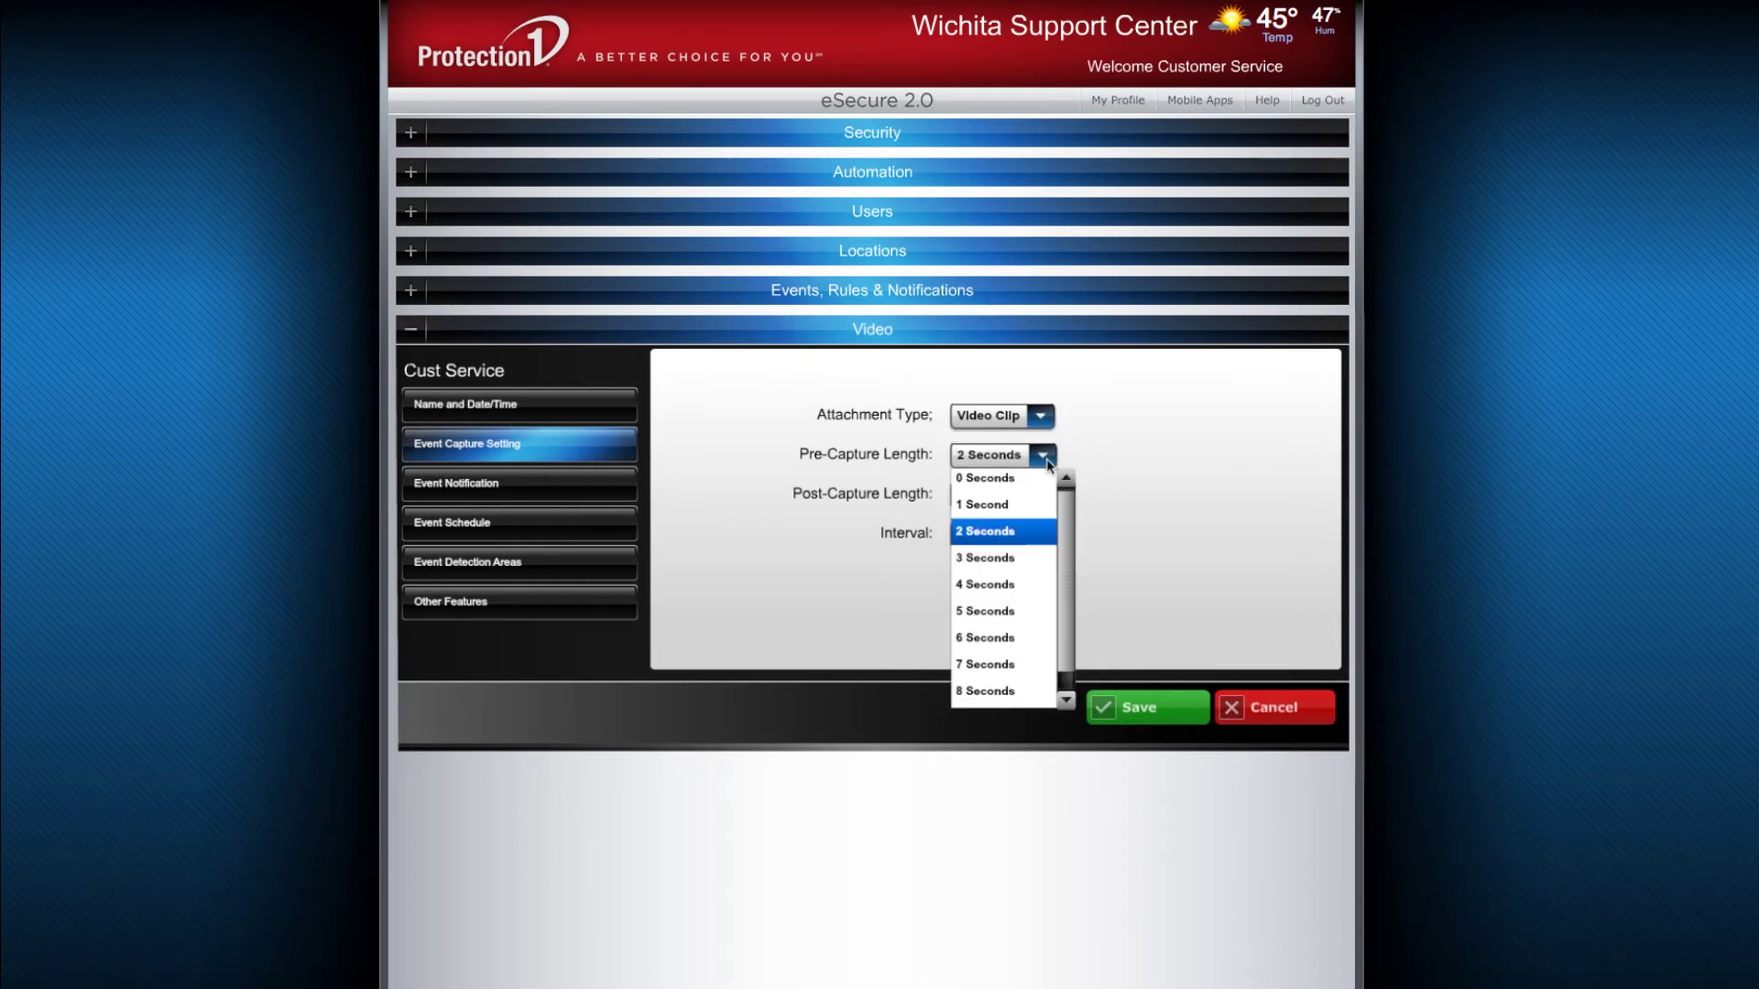
left_click(1048, 462)
left_click(1051, 497)
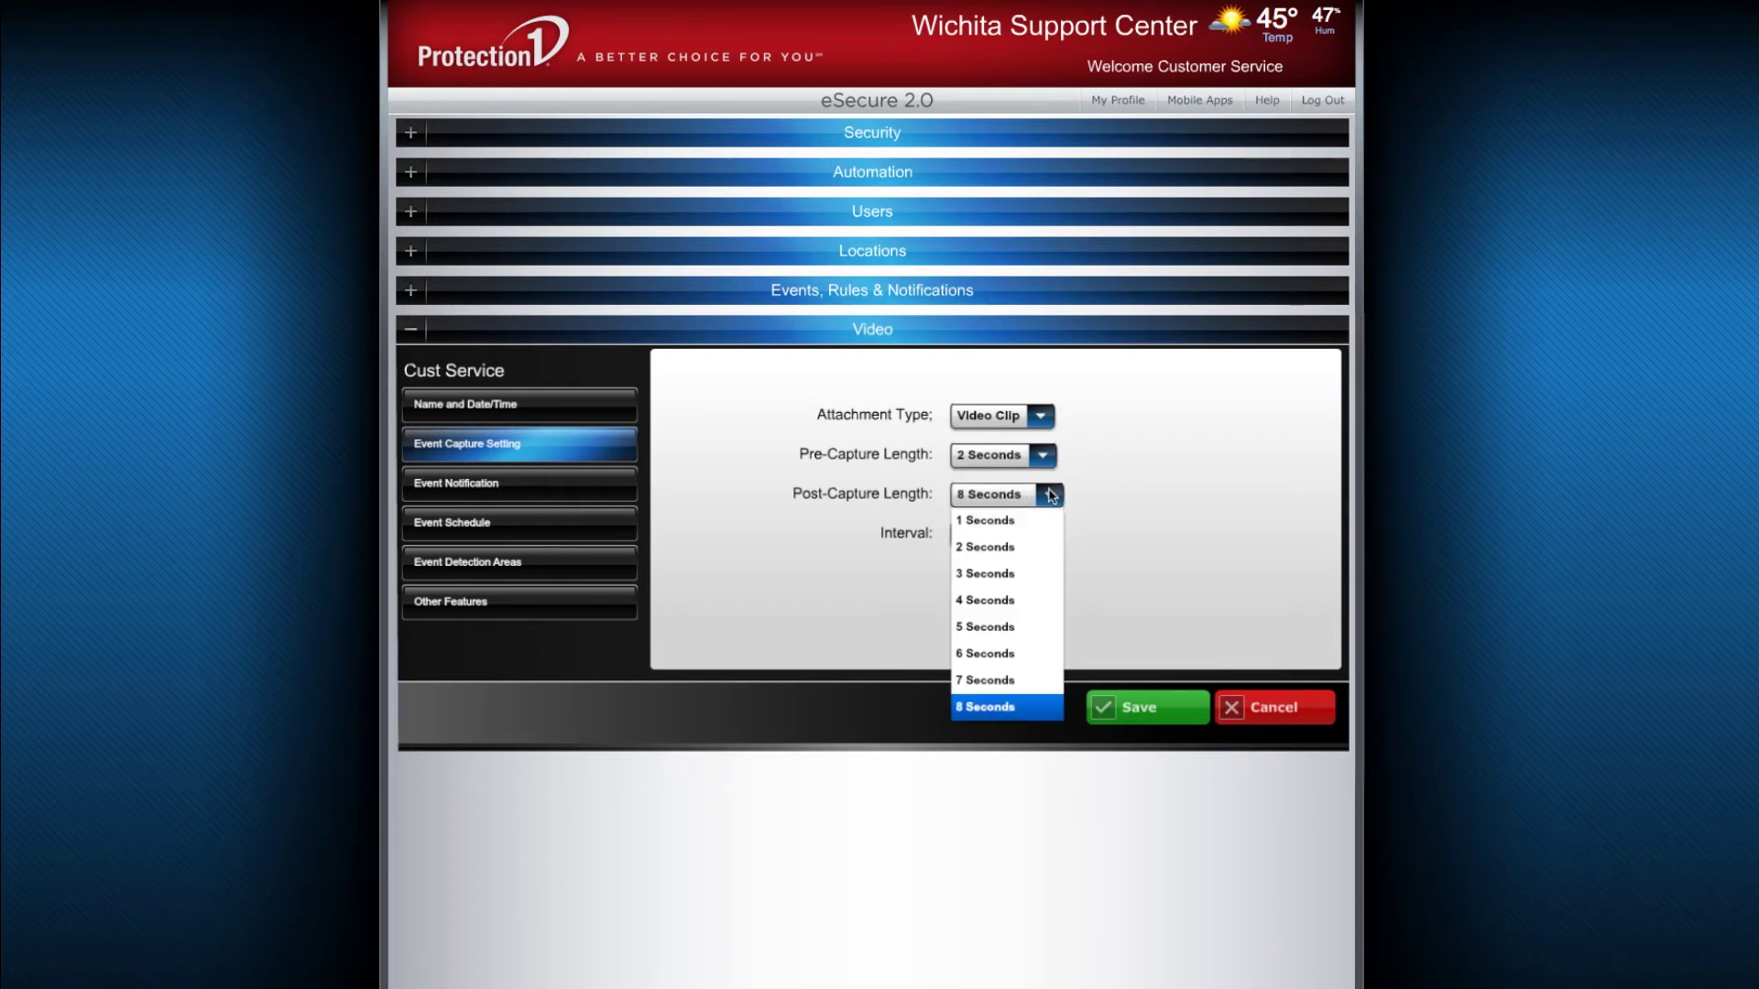
left_click(1050, 494)
left_click(1052, 534)
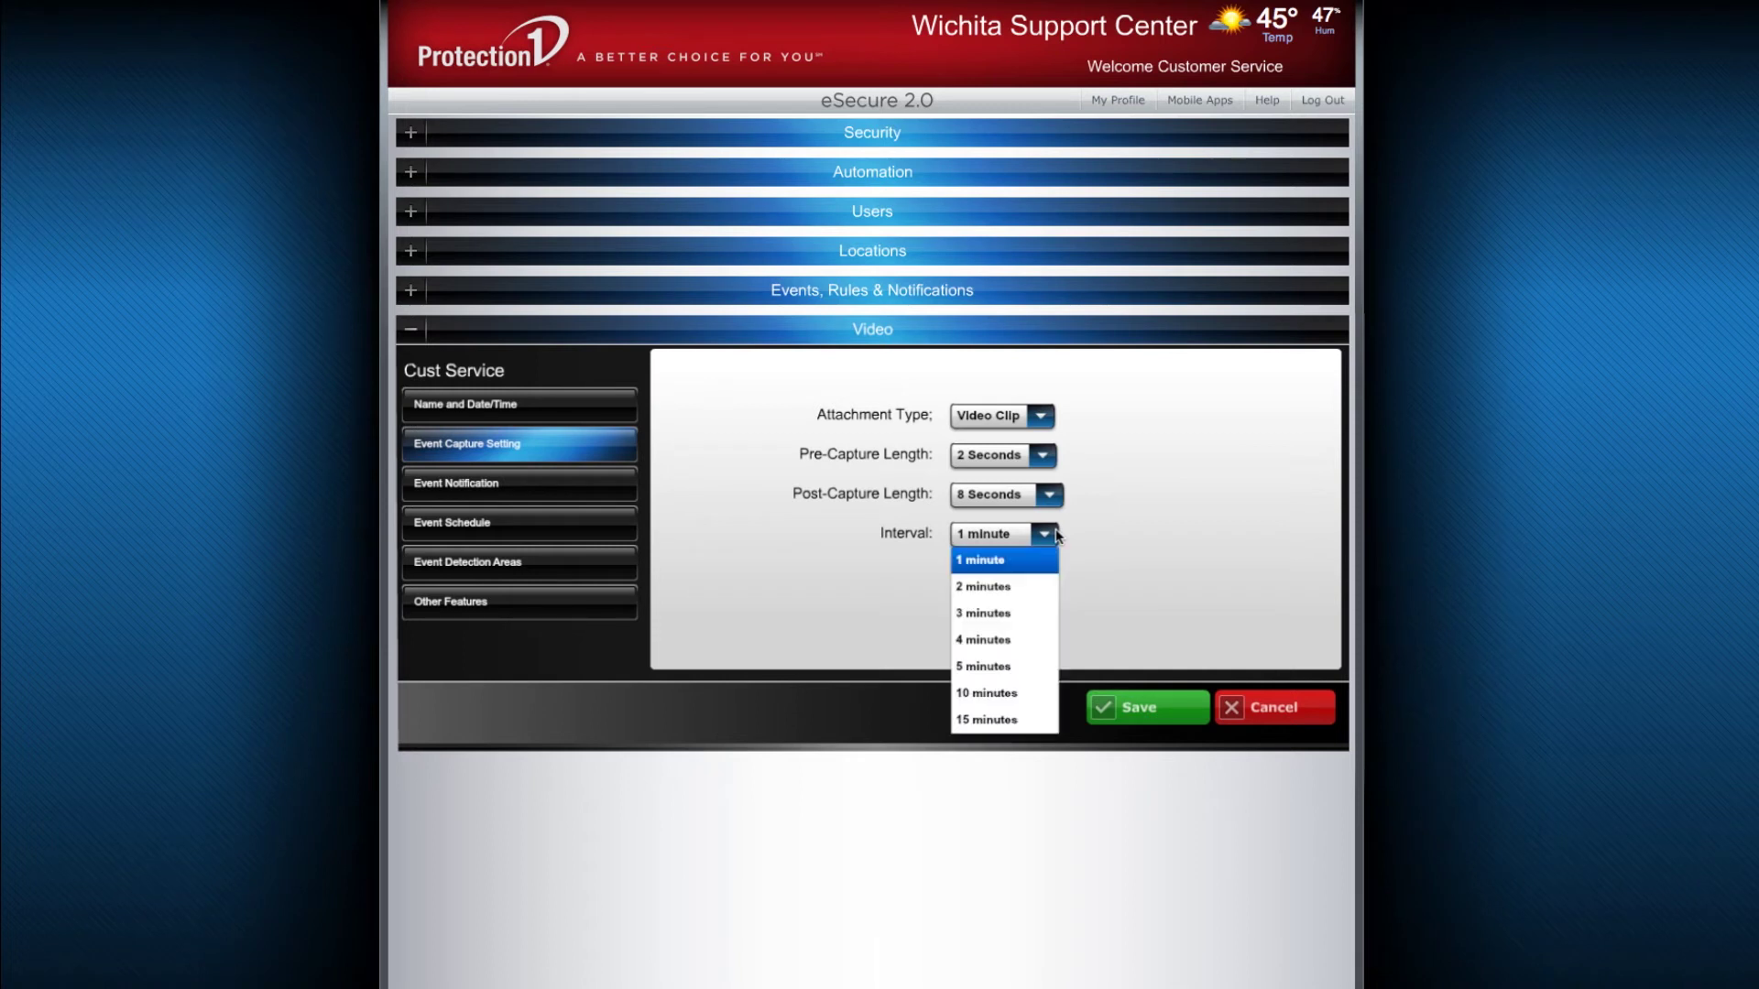
left_click(1057, 535)
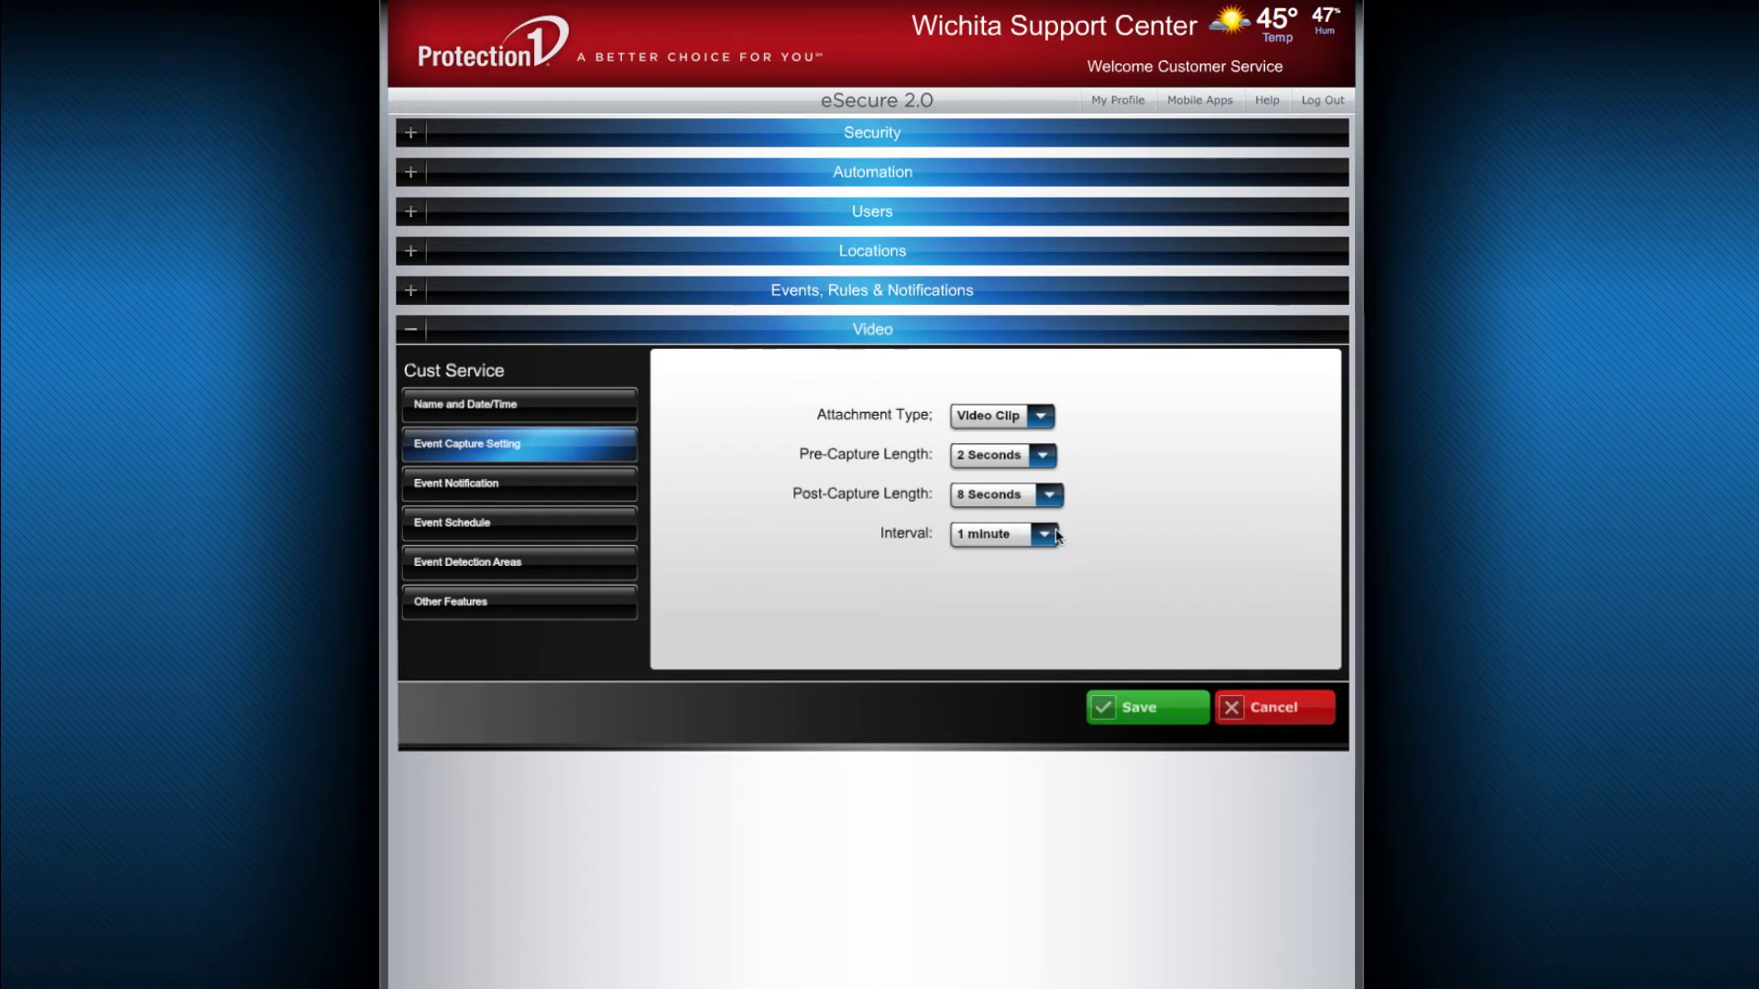
Review Event Notification triggers and the Every Day, 08:00–10:00 AM Event Schedule.
left_click(530, 481)
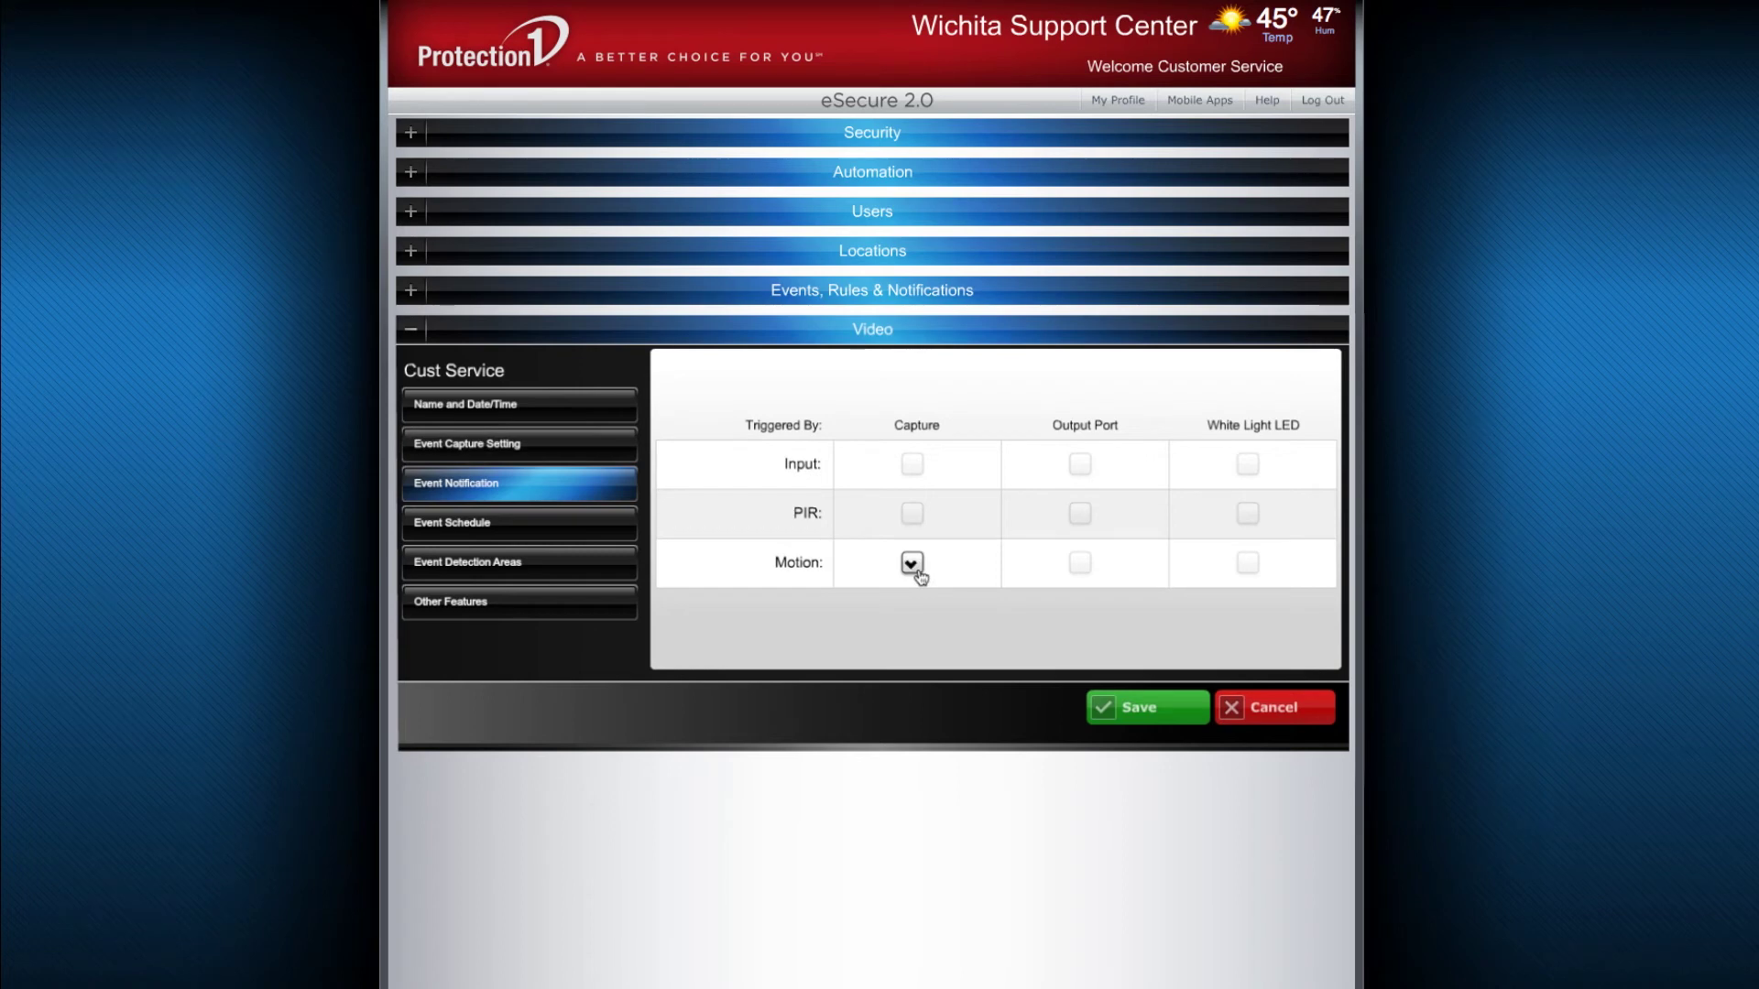
left_click(496, 524)
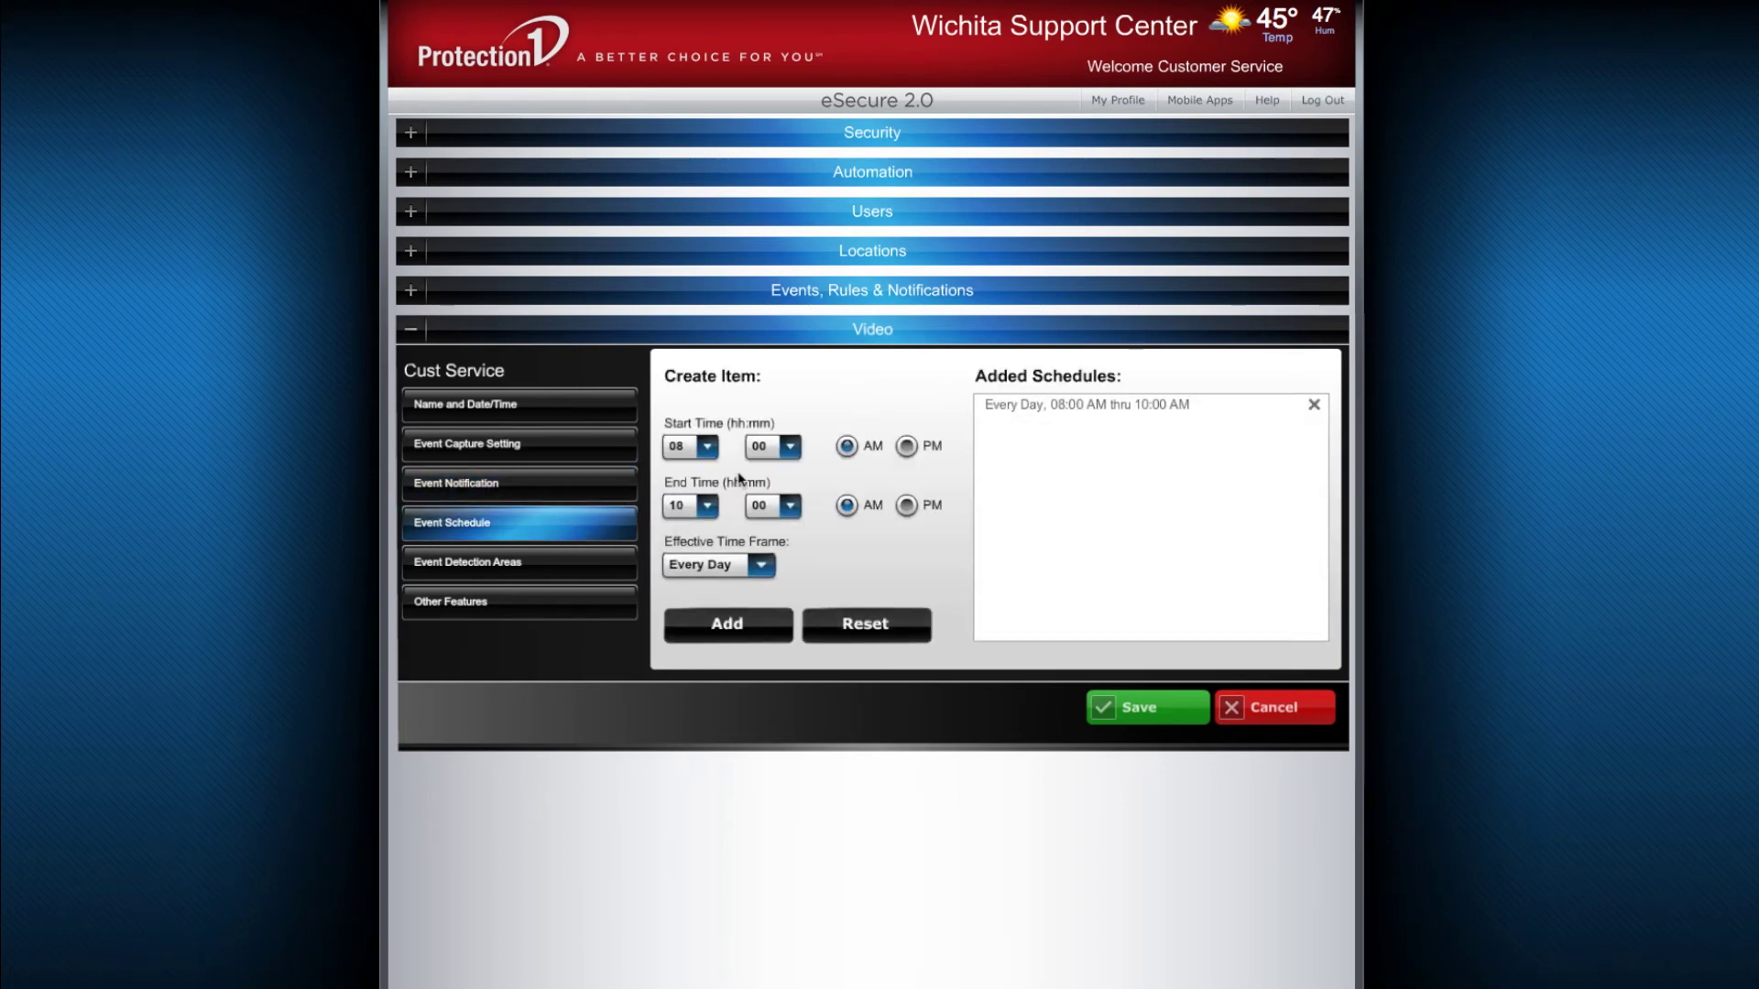
left_click(761, 567)
left_click(754, 568)
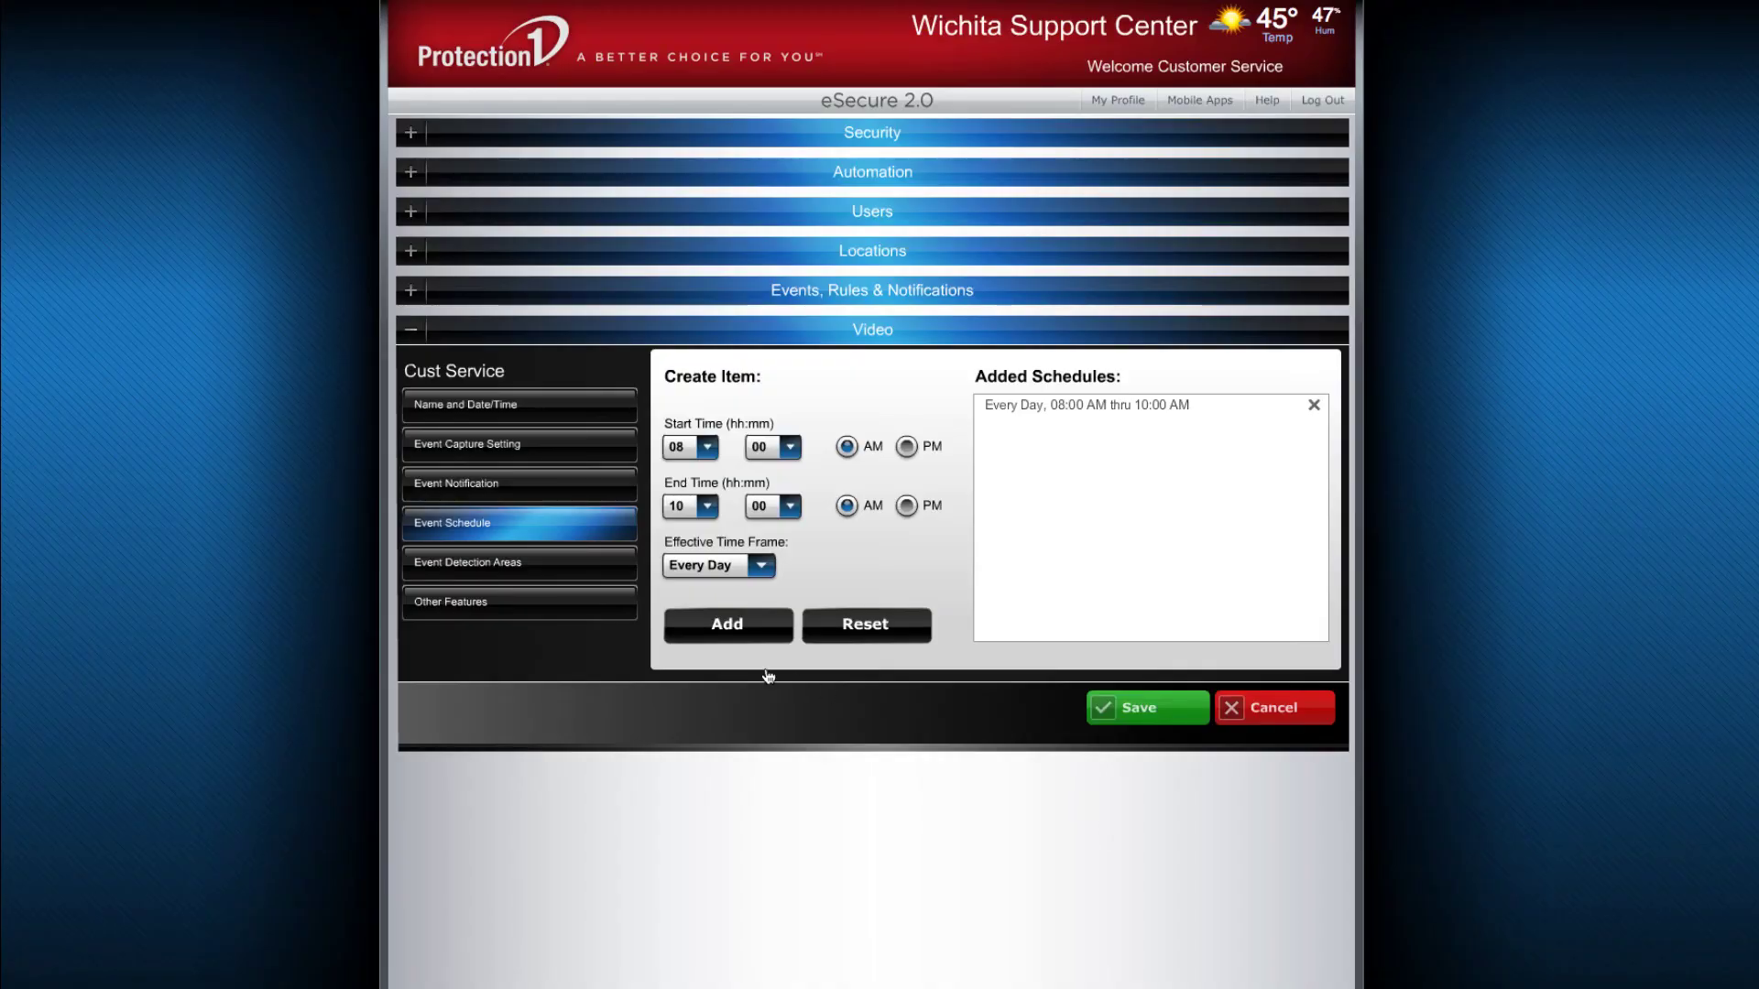
Confirm Indoor (Incandescent), Normal brightness, +3 sharpness; set ceiling mount off and status LED on.
left_click(527, 610)
left_click(1041, 397)
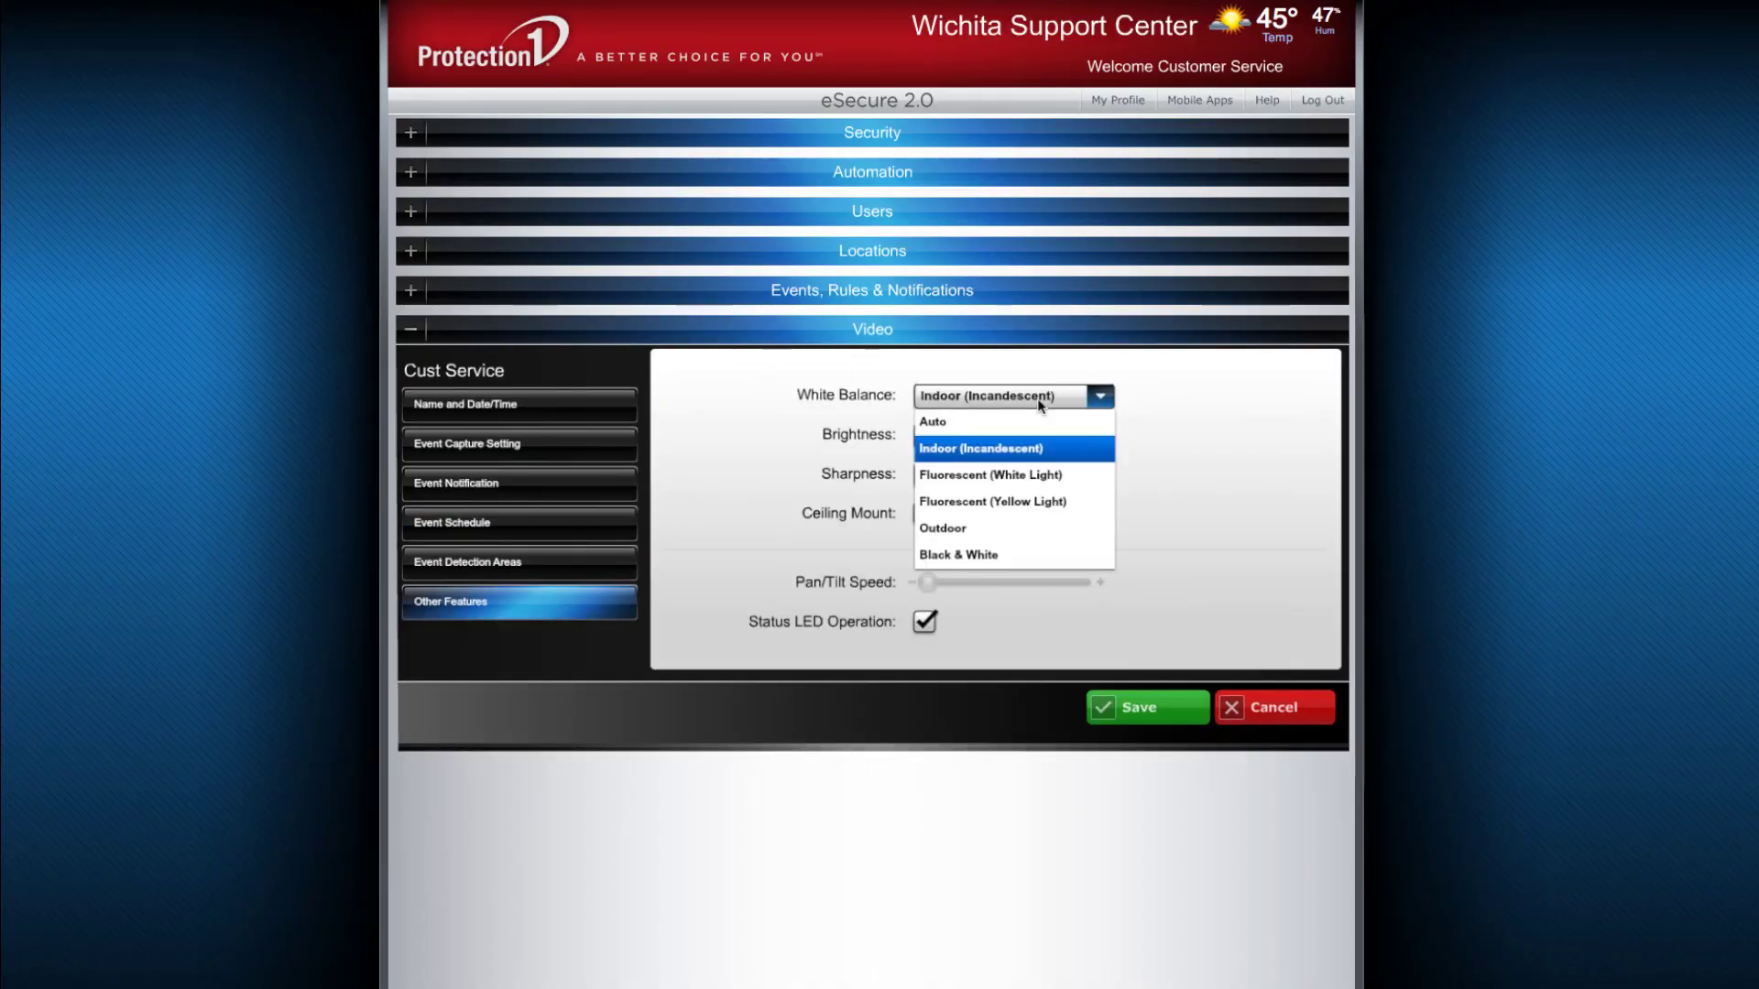
left_click(1017, 448)
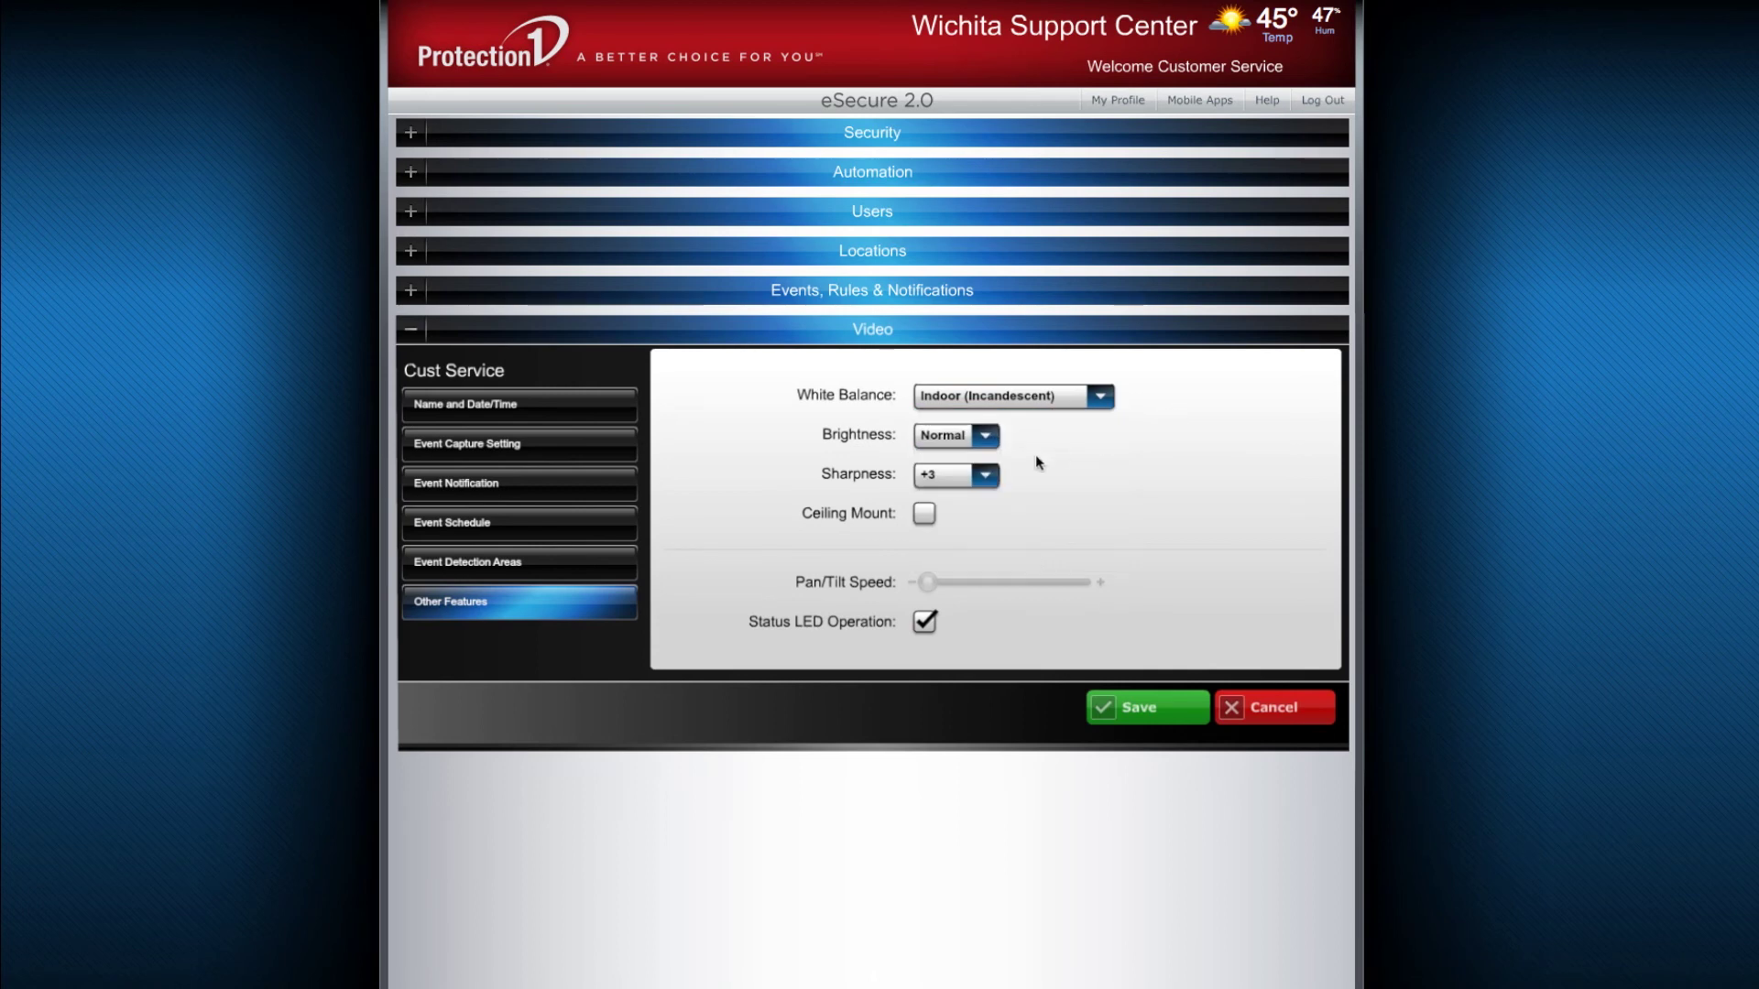
left_click(921, 439)
left_click(846, 450)
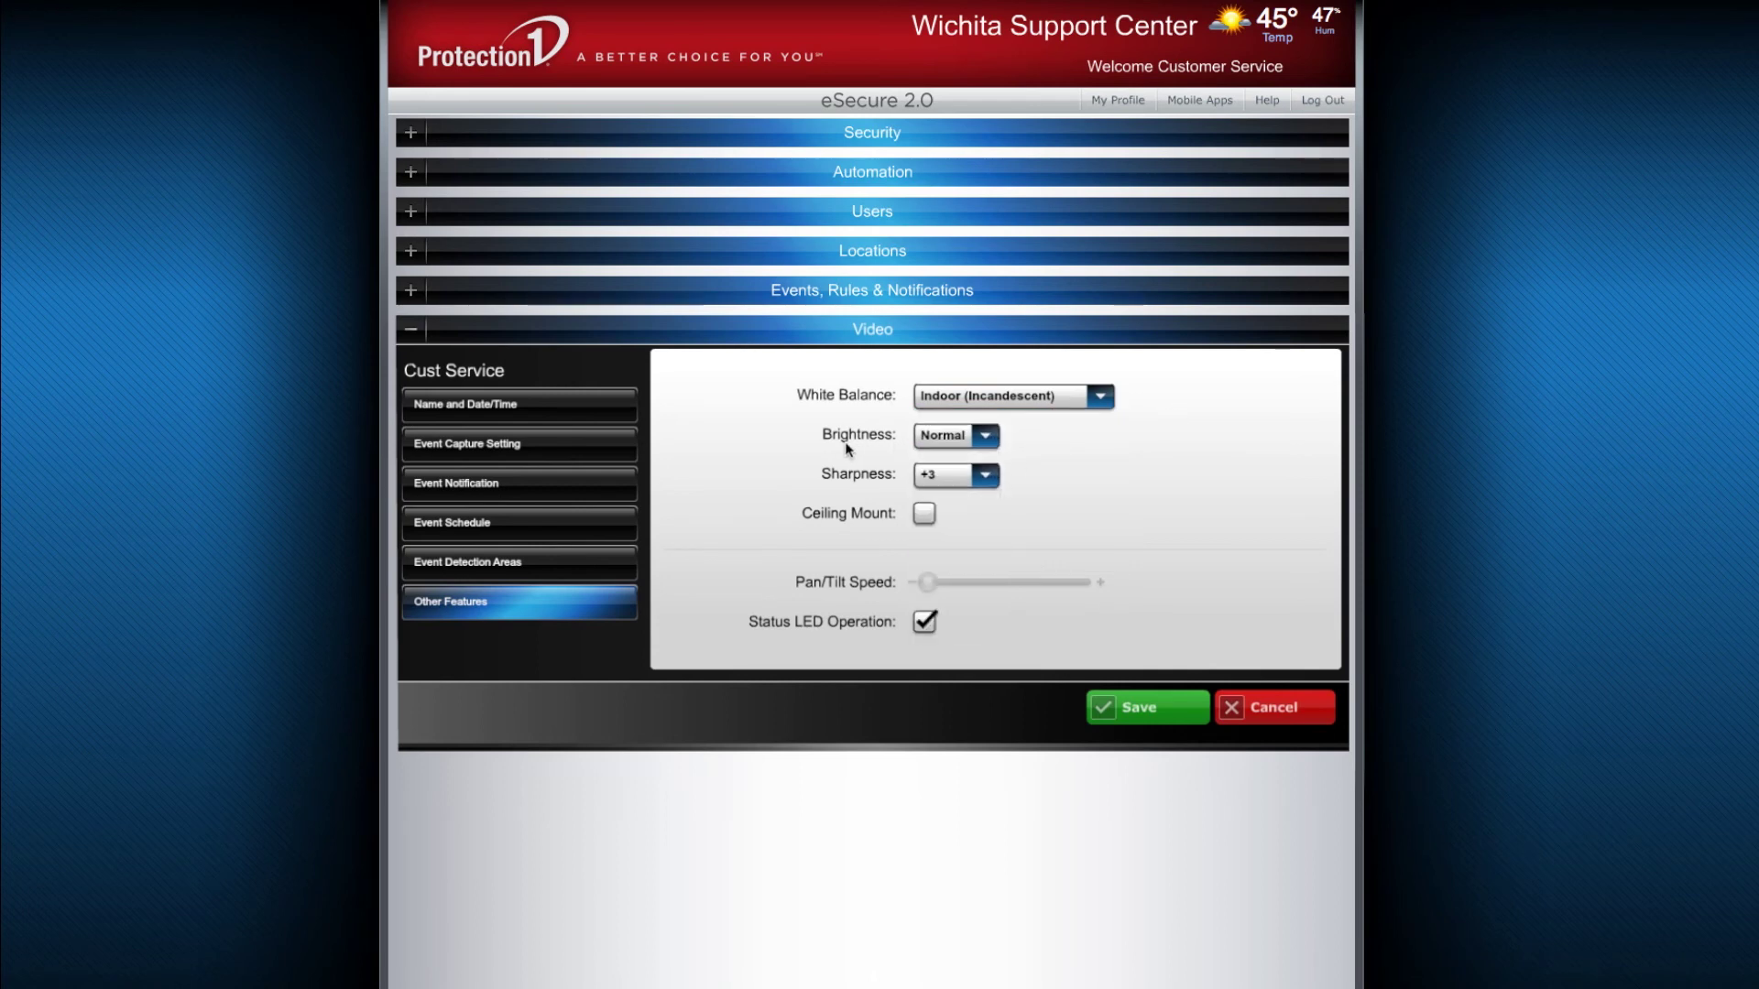
left_click(941, 479)
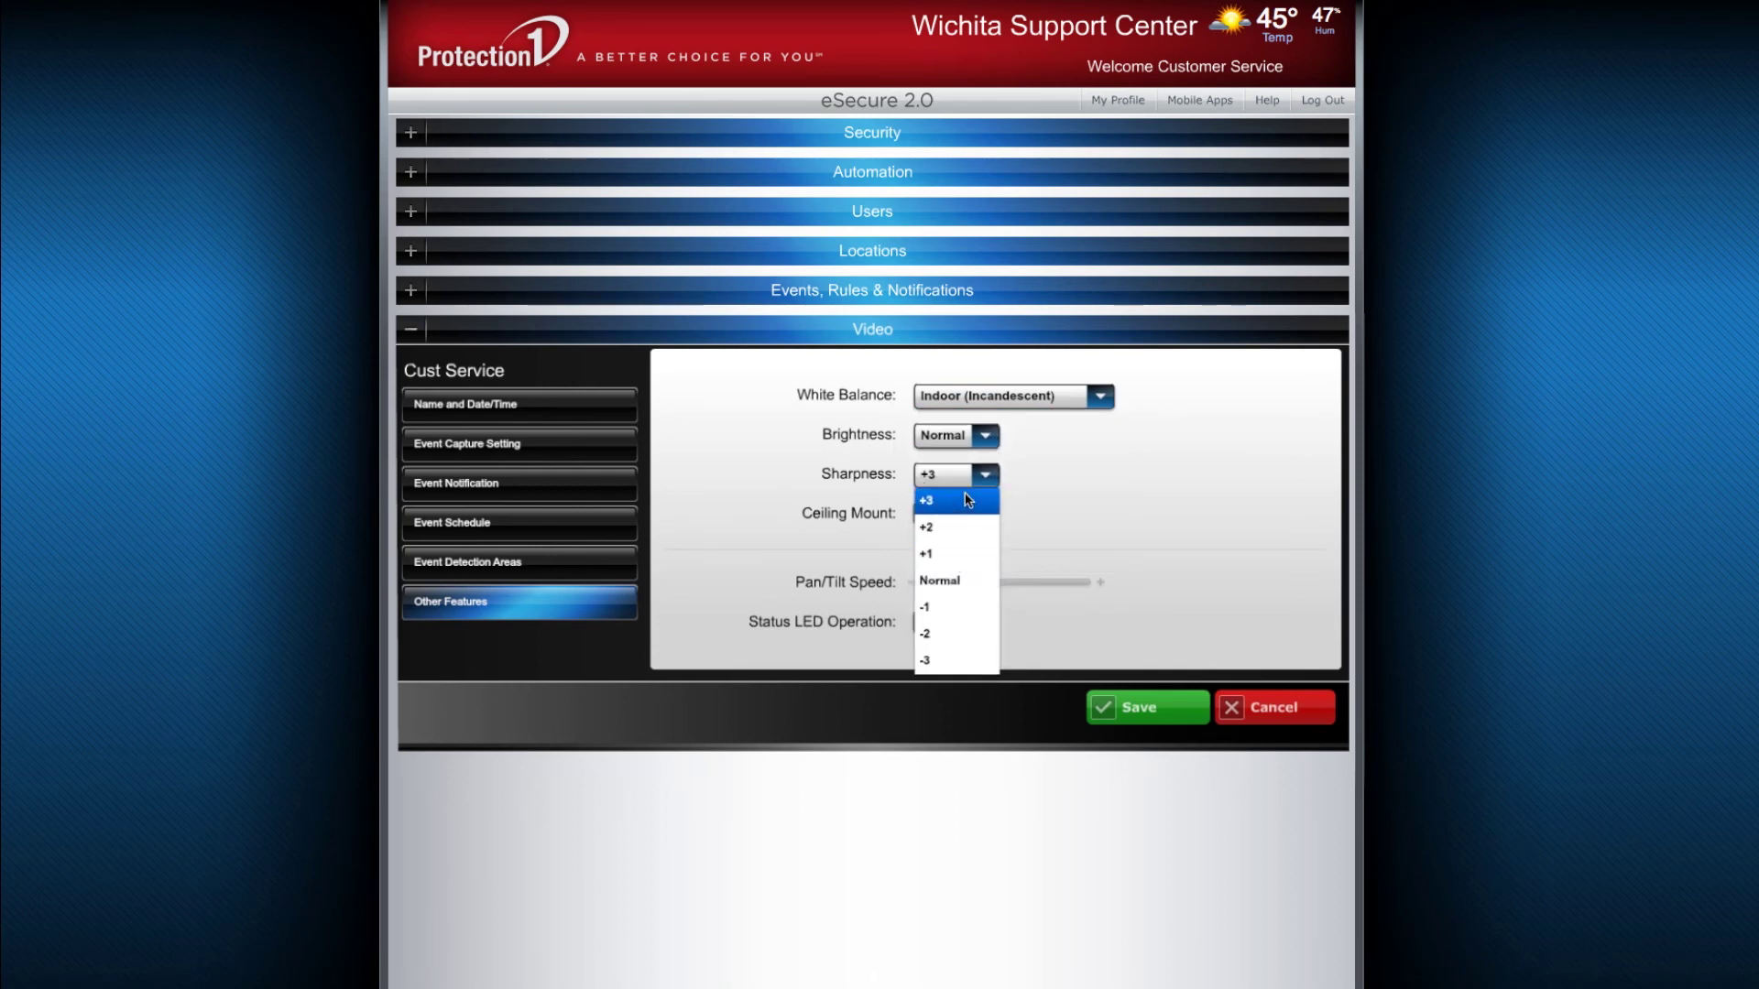
left_click(946, 505)
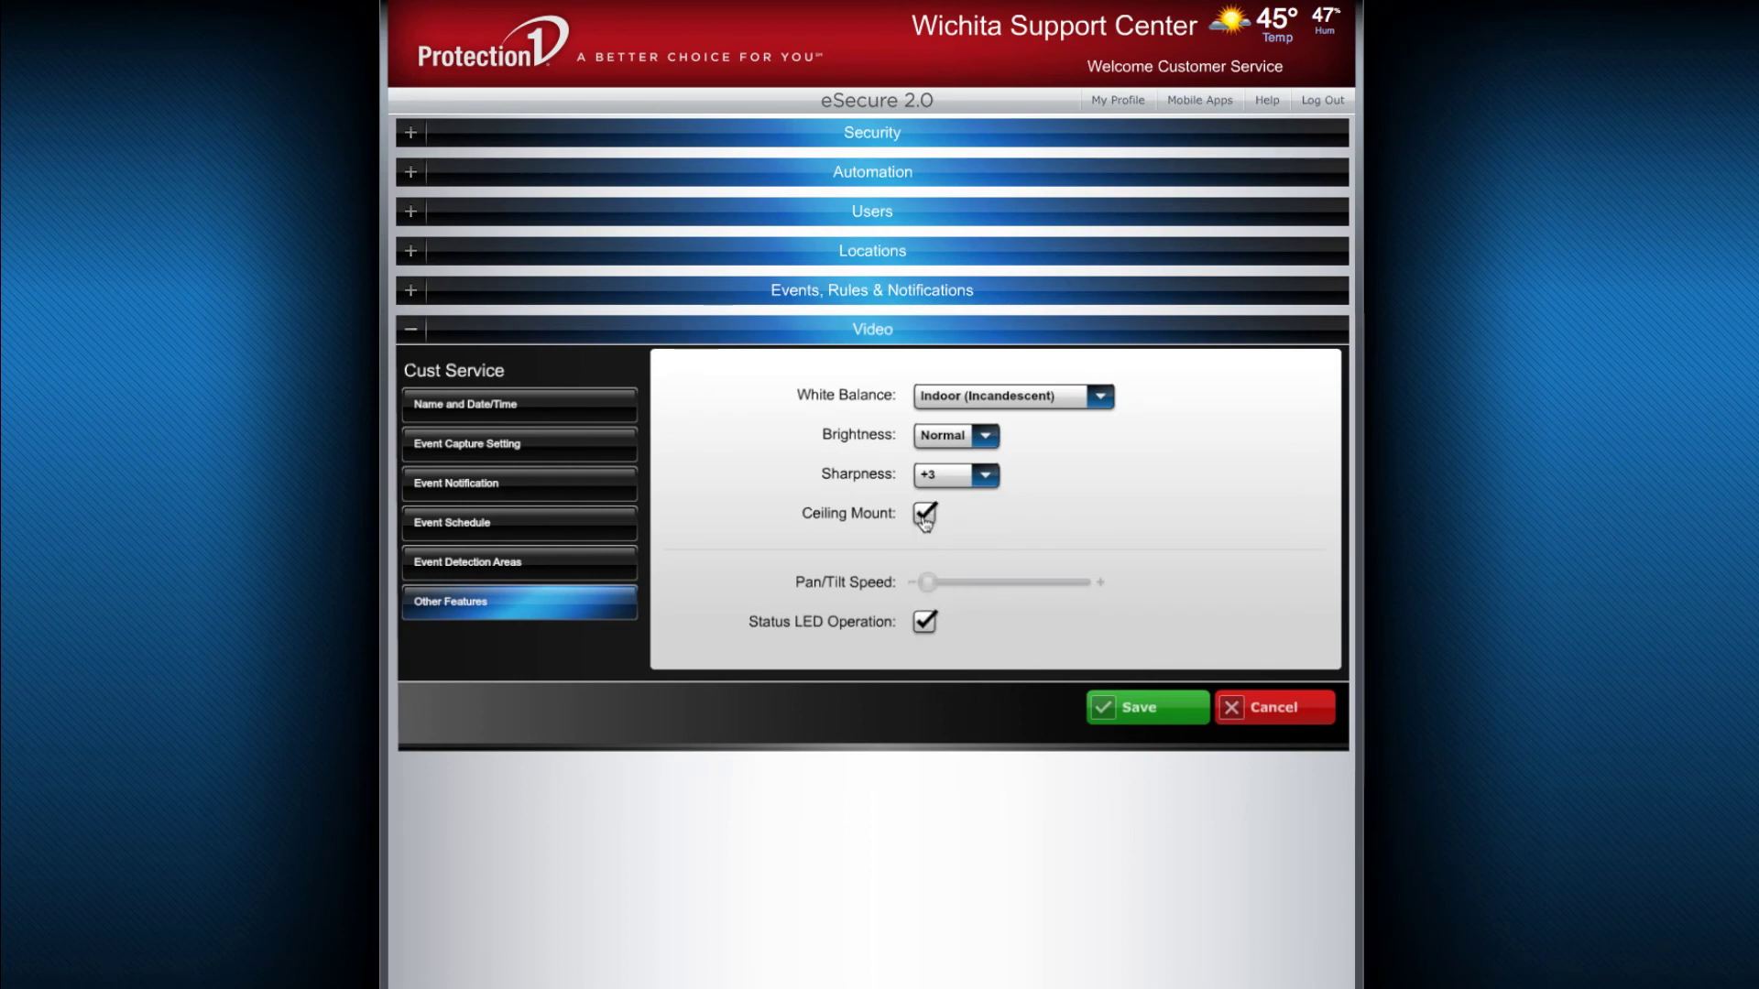
left_click(924, 514)
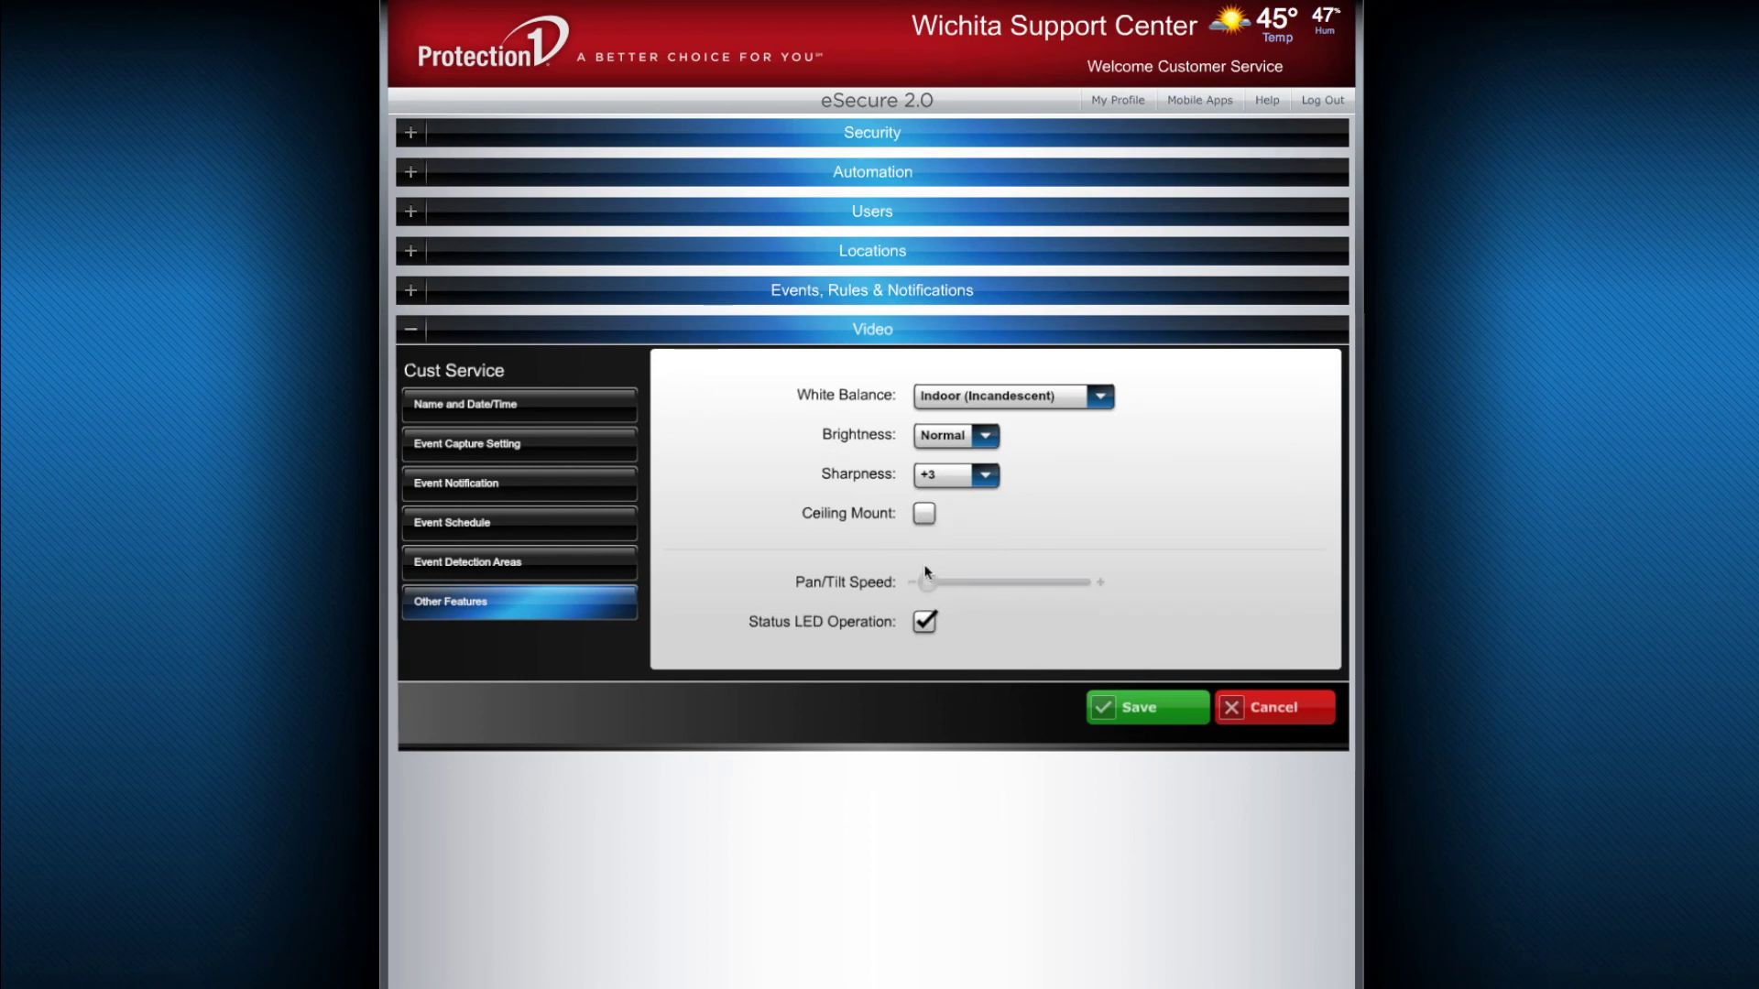
left_click(926, 627)
Save the Cust Service camera's settings with the green Save button.
left_click(1148, 708)
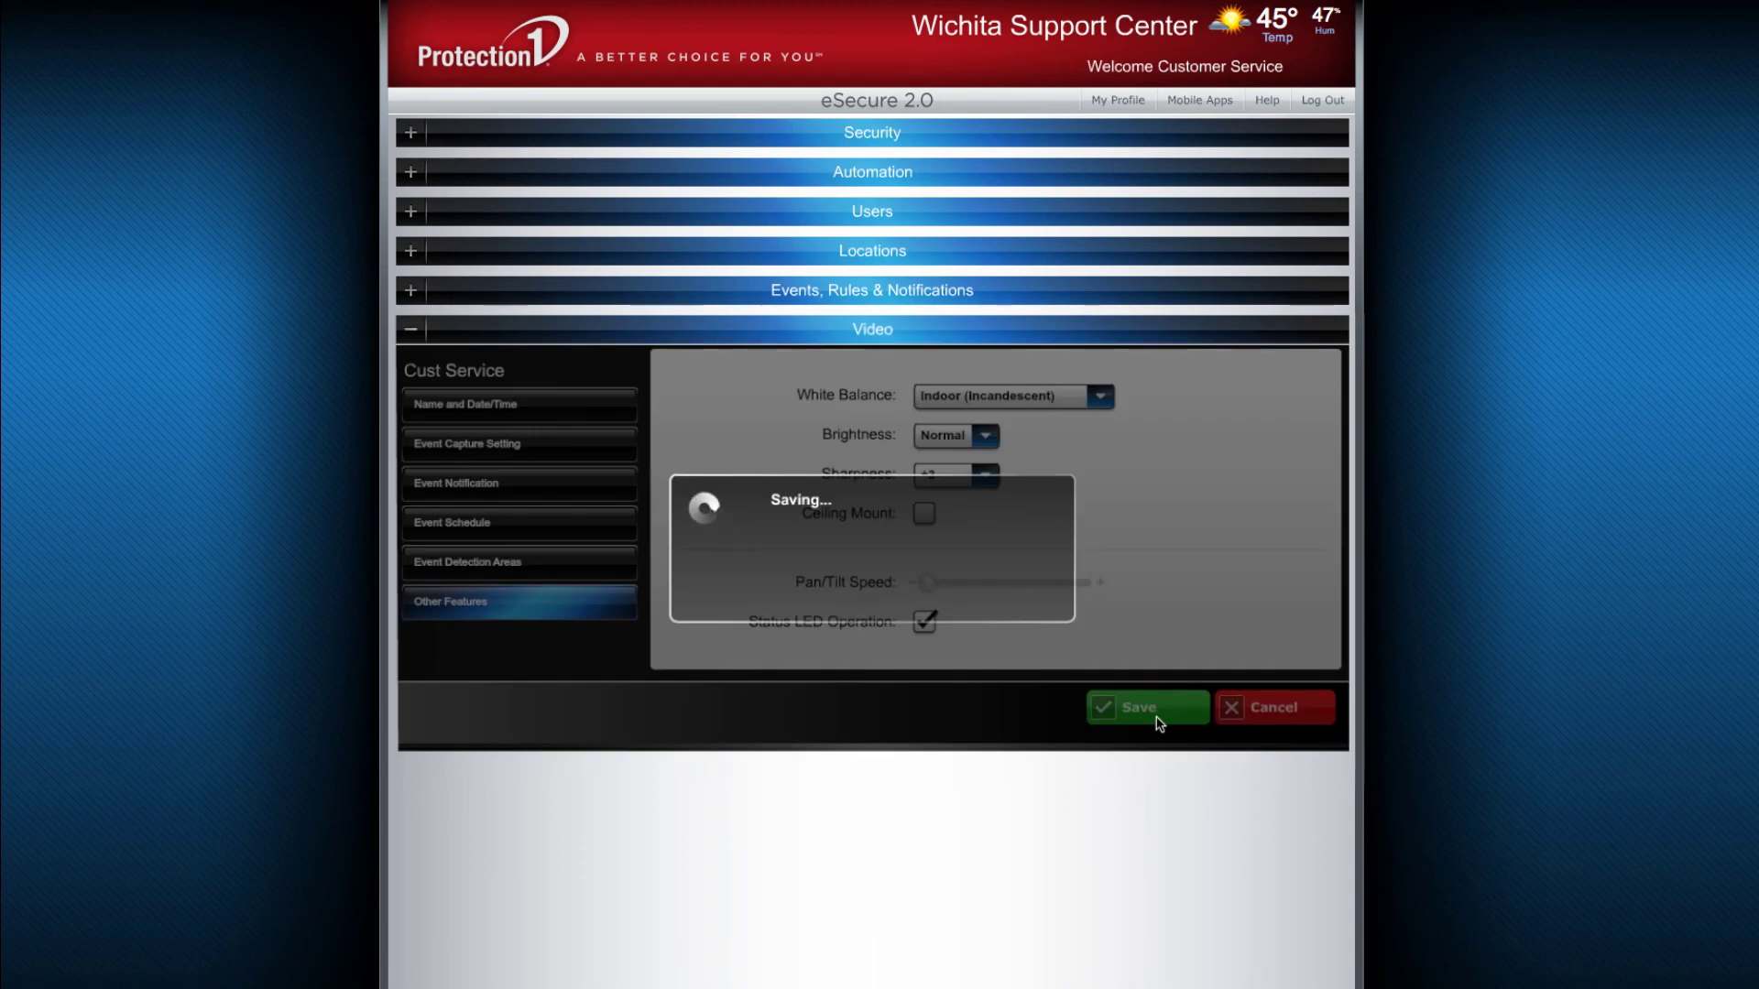